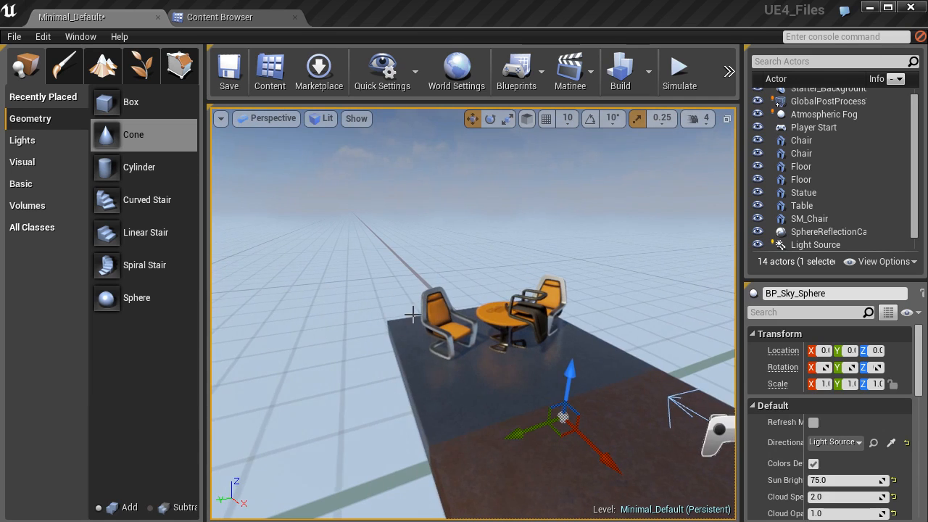
Place an additive Box geometry brush in the level over the floor area with the table and chairs
right_drag(493, 344, 451, 338)
key(s)
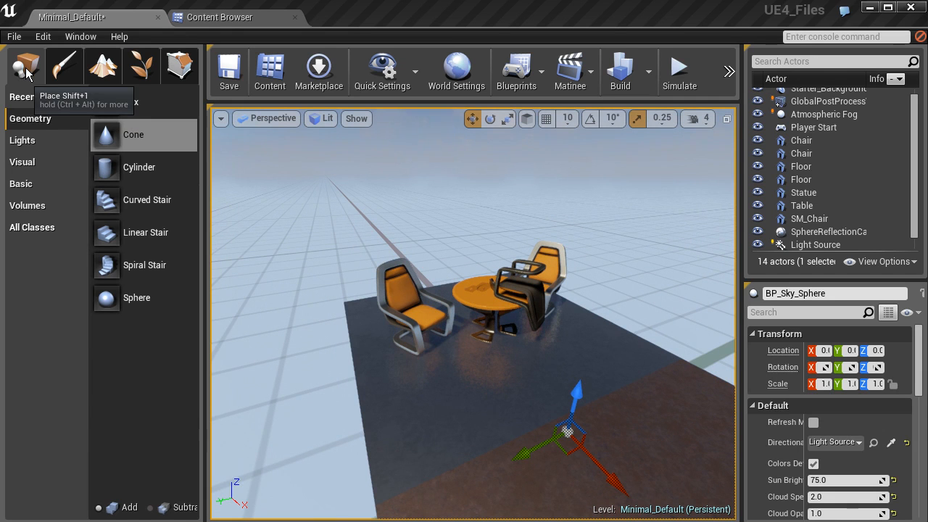
mouse_move(120, 102)
mouse_down()
mouse_move(455, 290)
mouse_move(471, 337)
mouse_up()
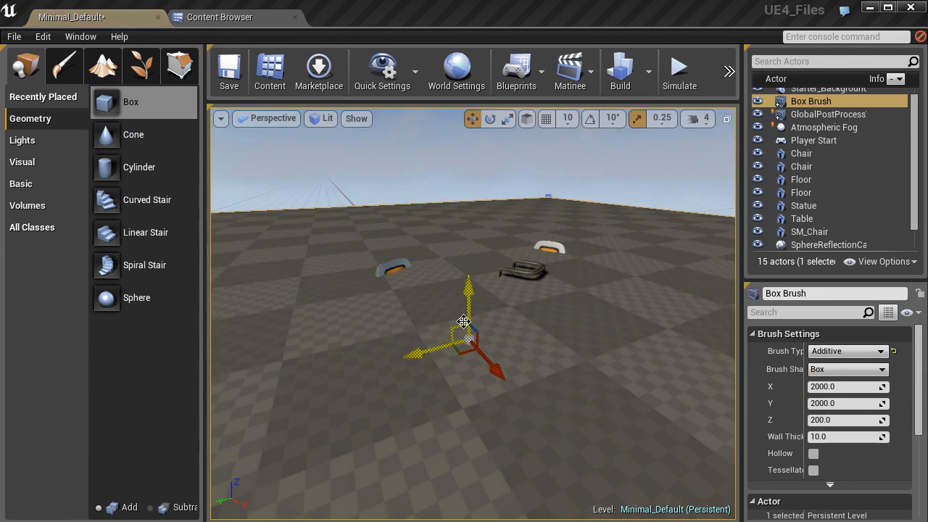
mouse_move(451, 325)
right_down()
mouse_move(405, 373)
mouse_move(486, 338)
mouse_move(446, 350)
right_up()
key(s)
key(d)
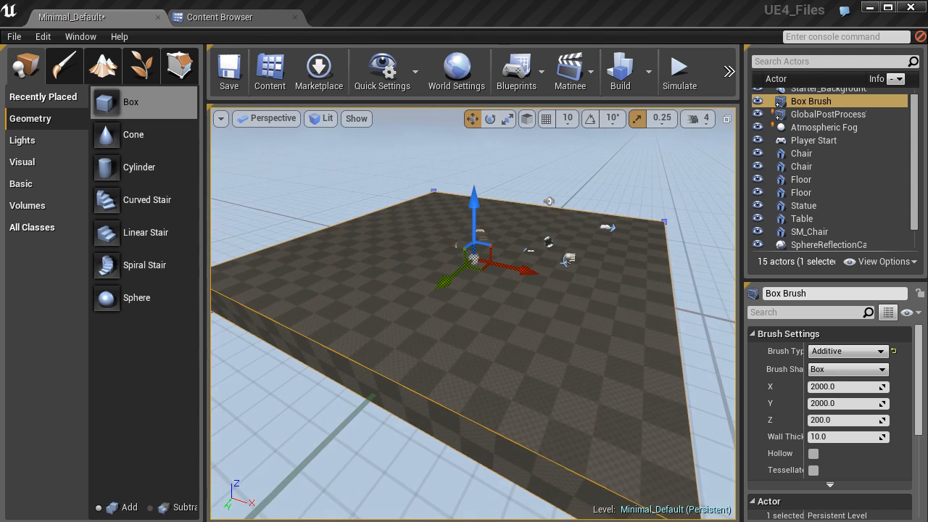
right_drag(502, 328, 511, 347)
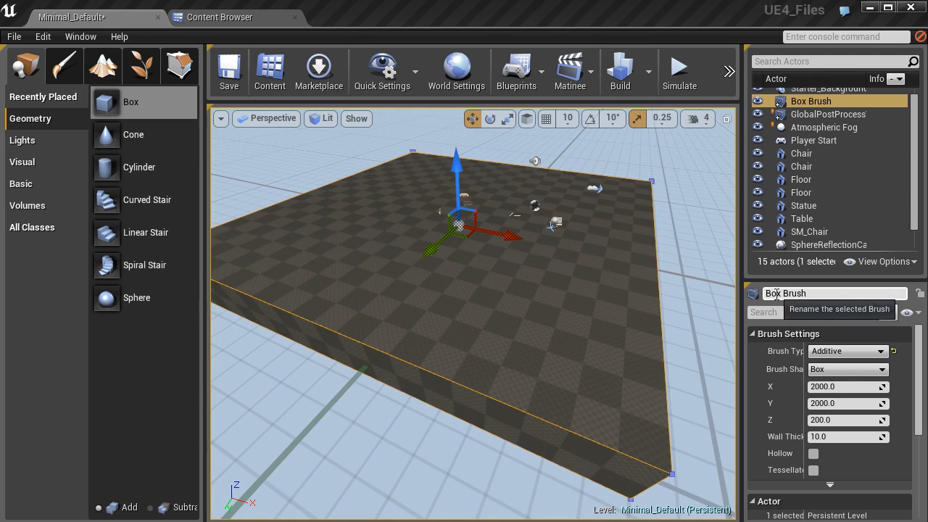
Set the box brush's X and Y dimensions to 100
click(839, 387)
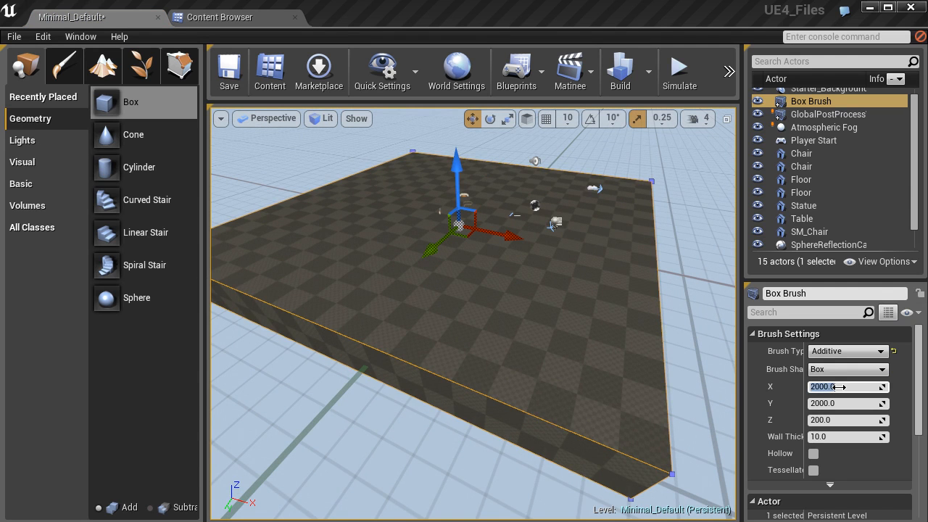
text(100)
key(Return)
click(832, 404)
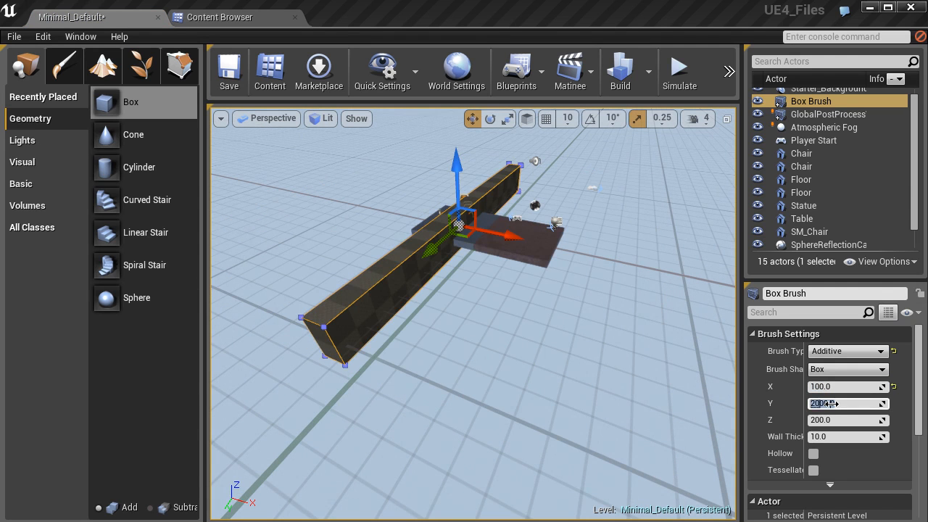
text(100)
key(Return)
right_drag(684, 348, 707, 391)
key(w)
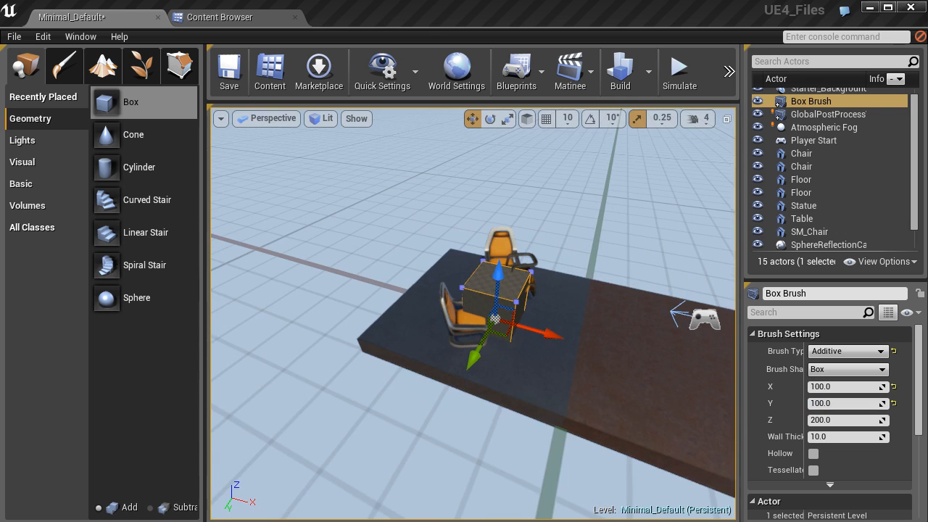
Enlarge the box brush by setting its X and Y dimensions to 400, trying 200 for X first
click(834, 388)
text(2)
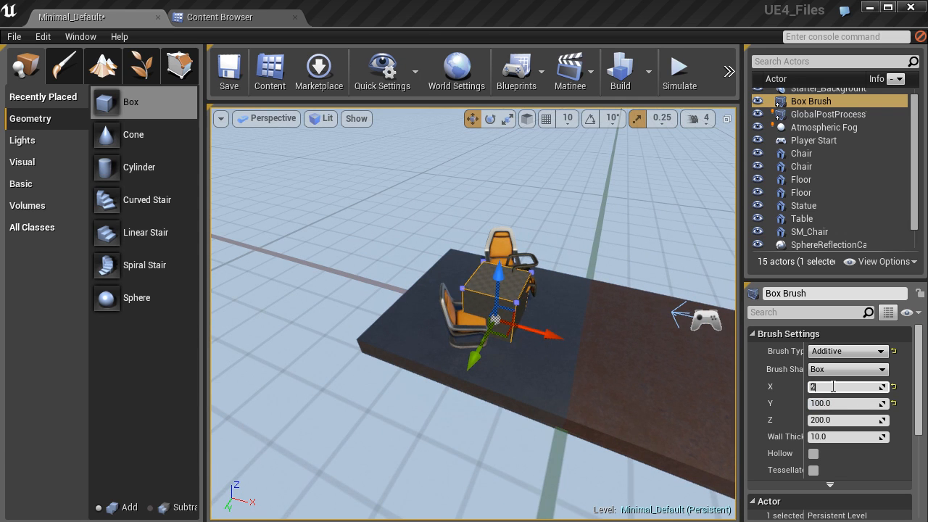
text(00)
key(Return)
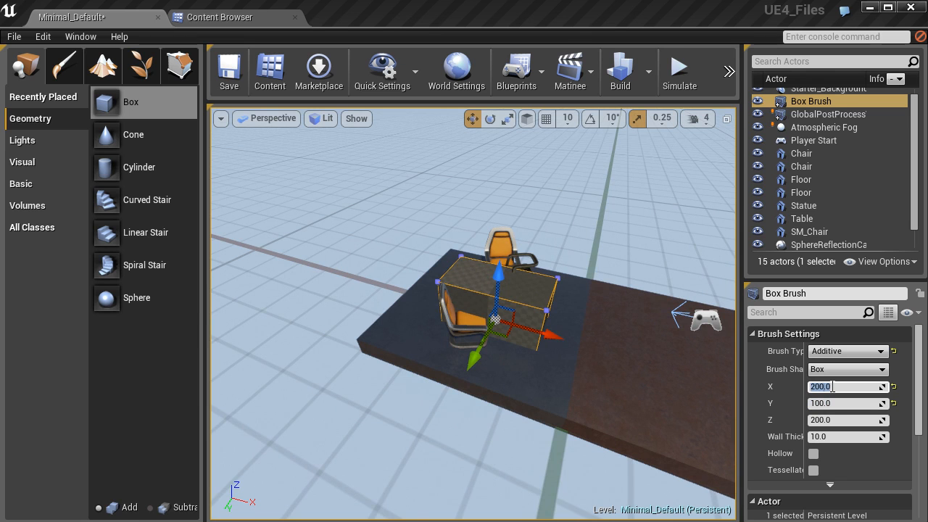
text(400)
key(Return)
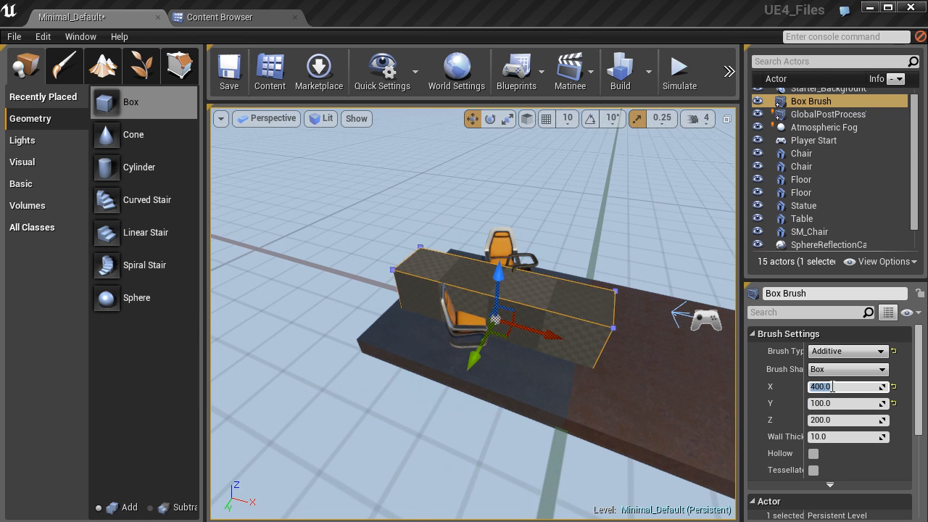
click(817, 402)
text(400)
key(Return)
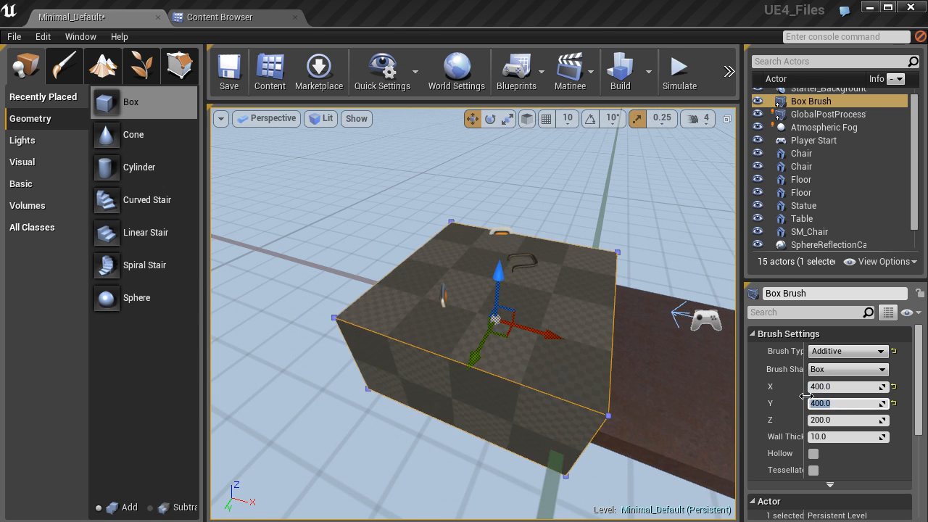
Turn on position grid snapping at 10 units and move the box brush along Y to line it up with the floor
key(f)
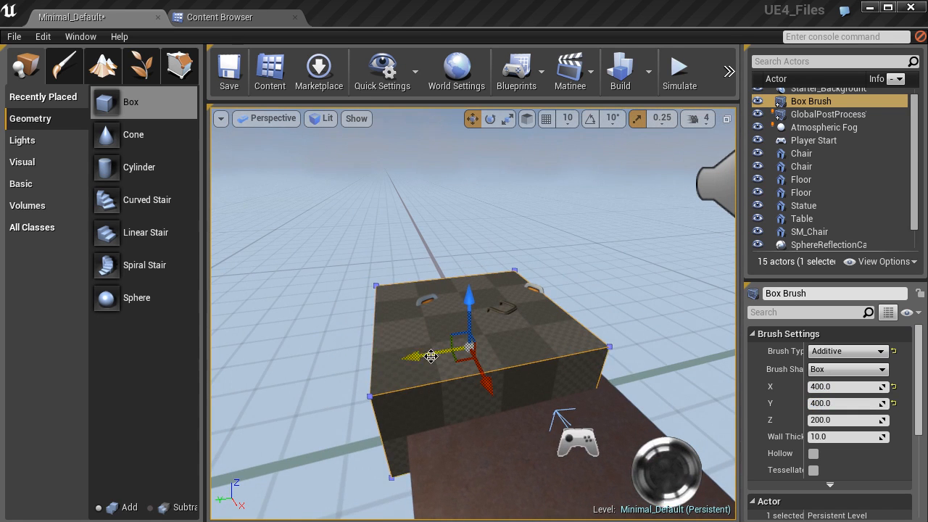
mouse_move(418, 358)
mouse_down()
mouse_move(427, 356)
mouse_move(419, 355)
mouse_up()
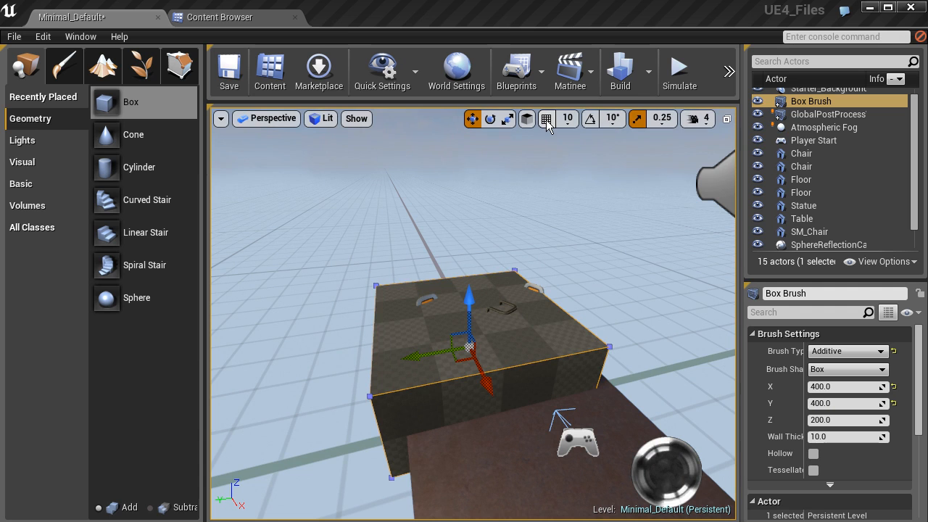
drag(417, 356, 433, 352)
right_drag(368, 382, 369, 381)
key(a)
key(a)
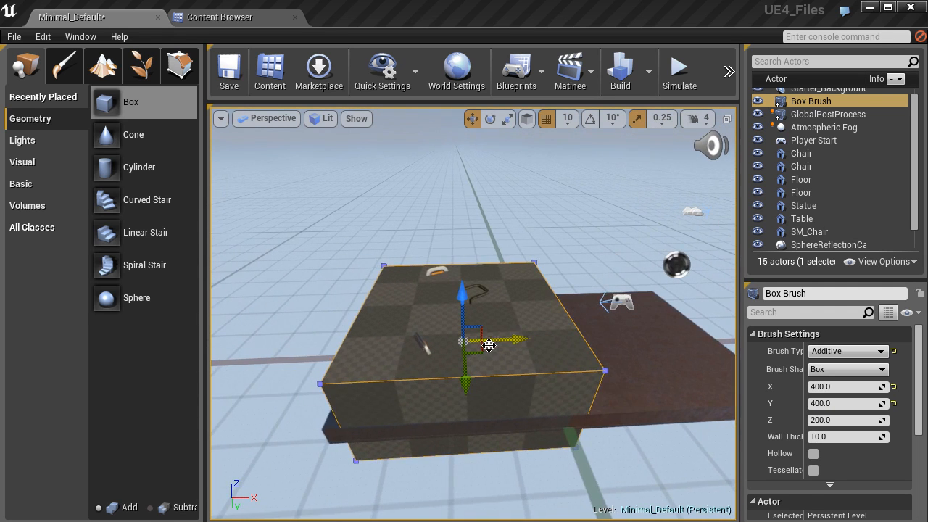
Align the box brush with the floor along X and raise it along Z until it rests on the floor slab
drag(512, 339, 497, 342)
right_drag(481, 365, 481, 365)
key(d)
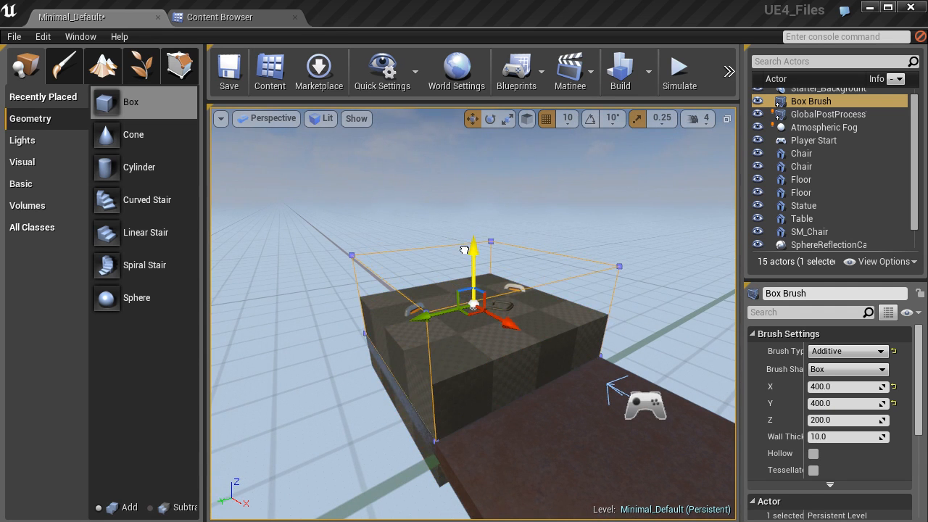
right_drag(477, 398, 476, 398)
key(w)
right_drag(409, 377, 408, 377)
mouse_move(362, 305)
right_down()
mouse_move(383, 319)
mouse_move(372, 297)
right_up()
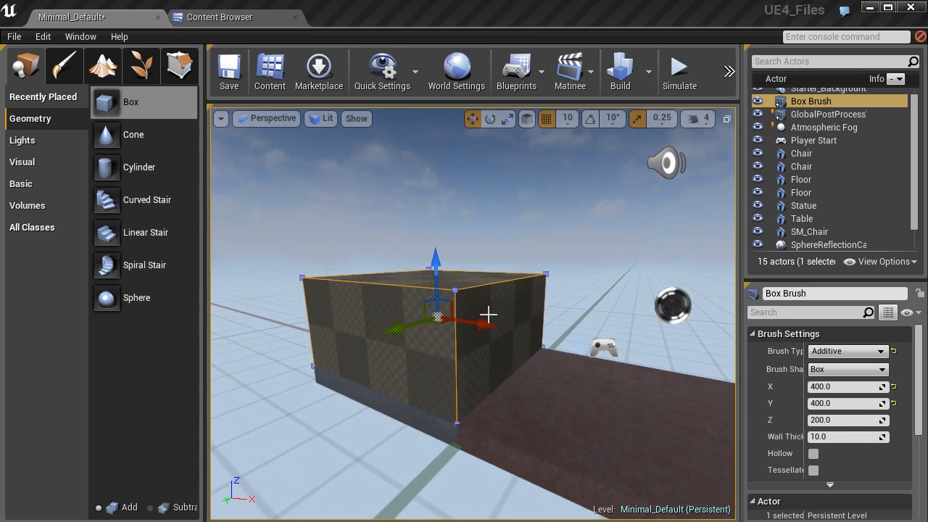
right_drag(484, 308, 484, 308)
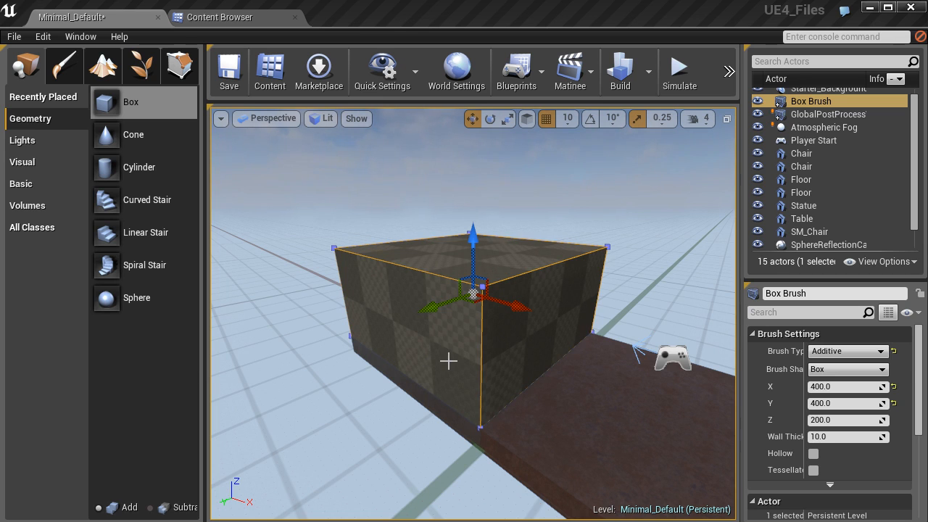
Make the box brush hollow and go inside it to inspect the interior walls
click(813, 454)
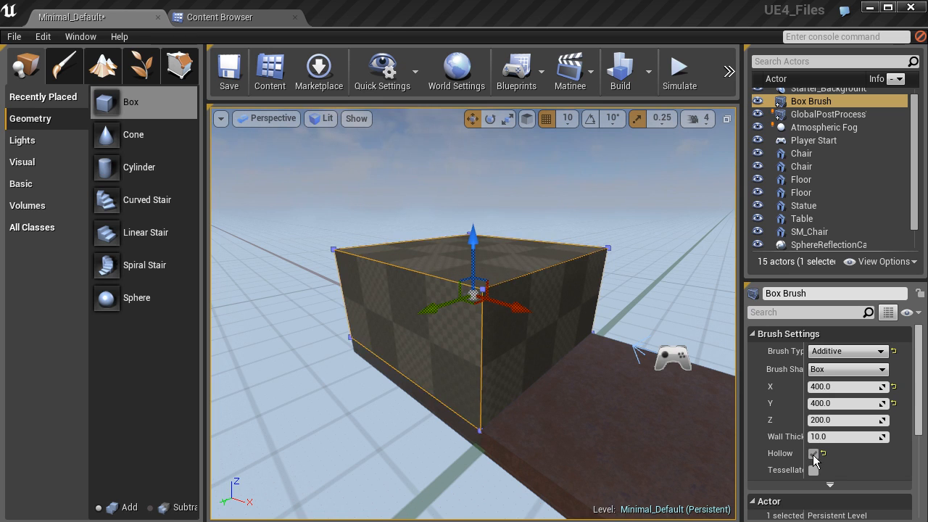
right_drag(508, 347, 510, 345)
right_drag(588, 375, 587, 375)
key(w)
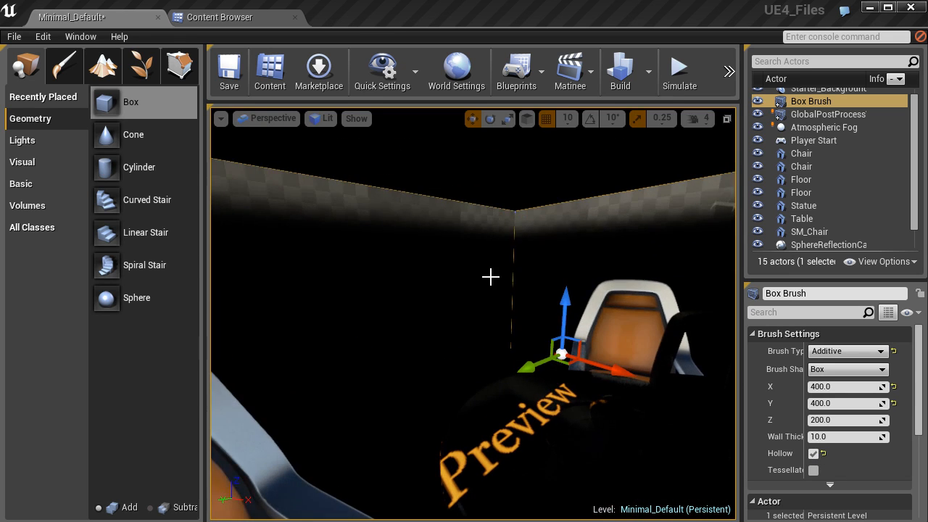
right_drag(528, 282, 529, 282)
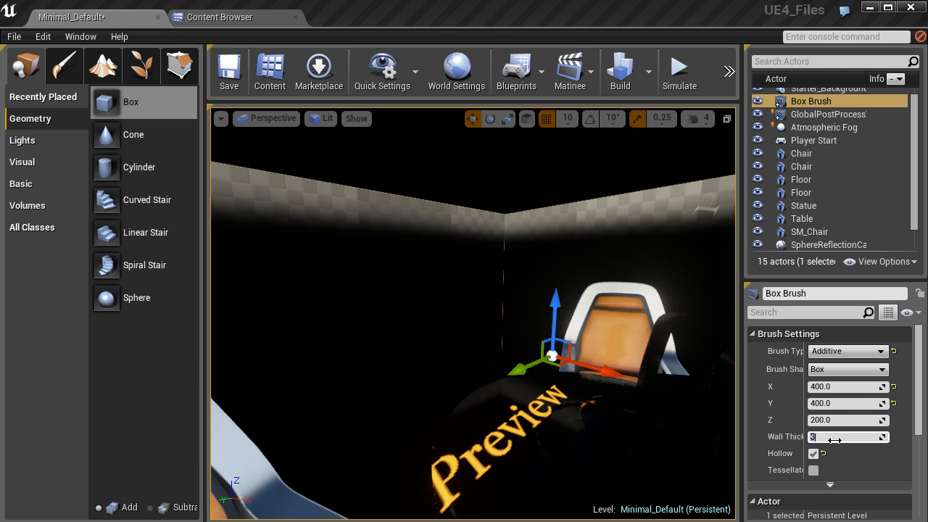
Try a wall thickness of 30 on the hollow box brush, and restore it to 10
text(0)
key(Return)
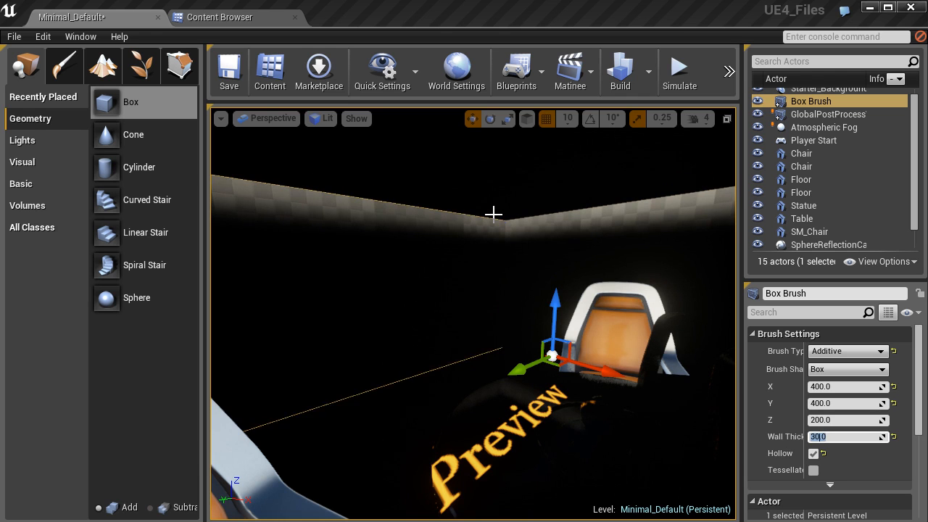
key(Return)
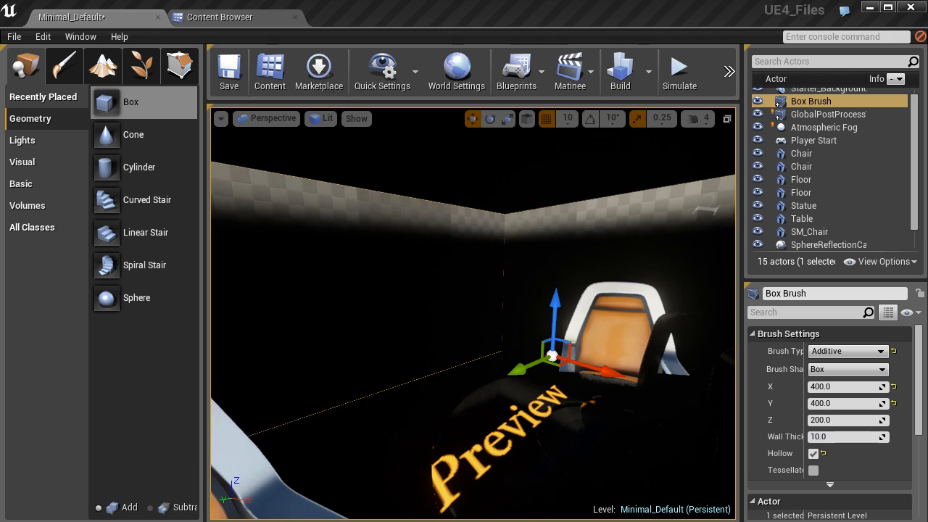
Inspect the hollow box brush from outside and inside, and switch its Hollow option off
key(f)
right_drag(530, 243, 530, 244)
key(w)
right_drag(551, 340, 550, 340)
key(s)
key(f)
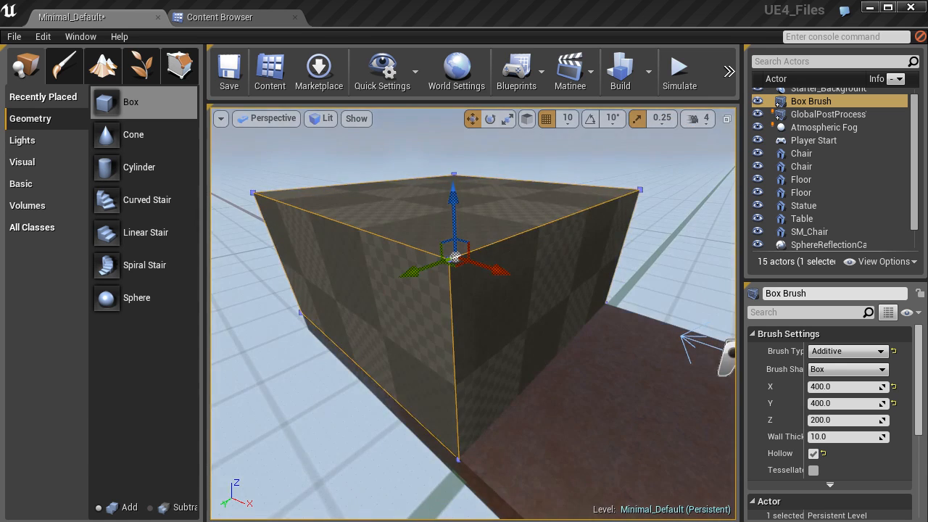
key(w)
right_drag(495, 352, 496, 351)
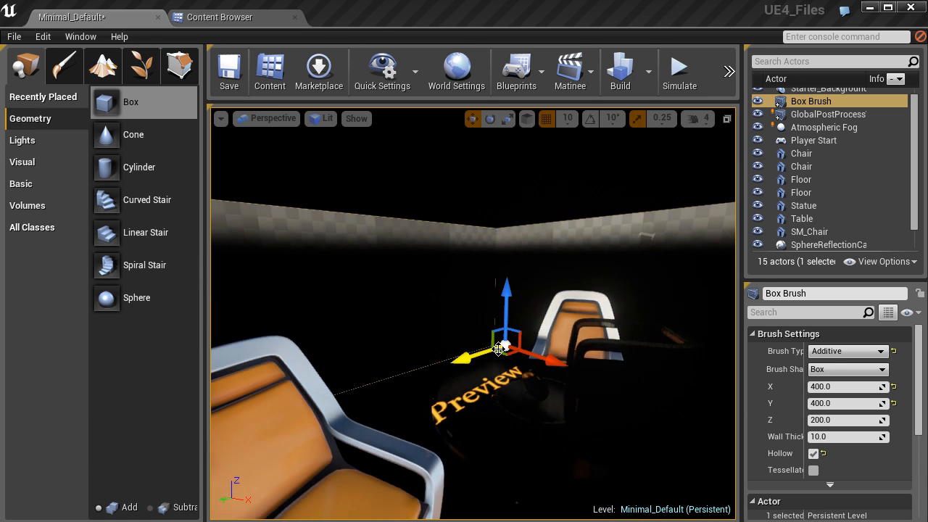
click(814, 454)
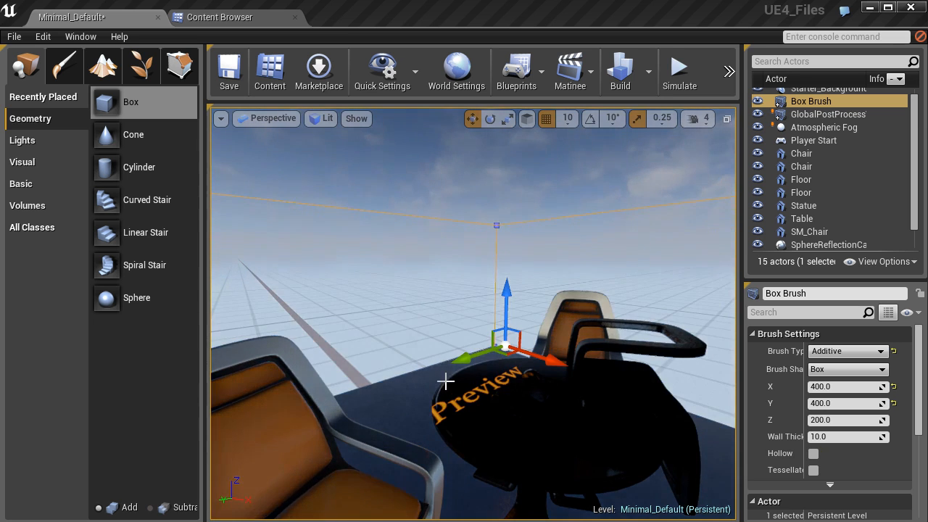
Duplicate the solid 400 by 400 box brush
key(f)
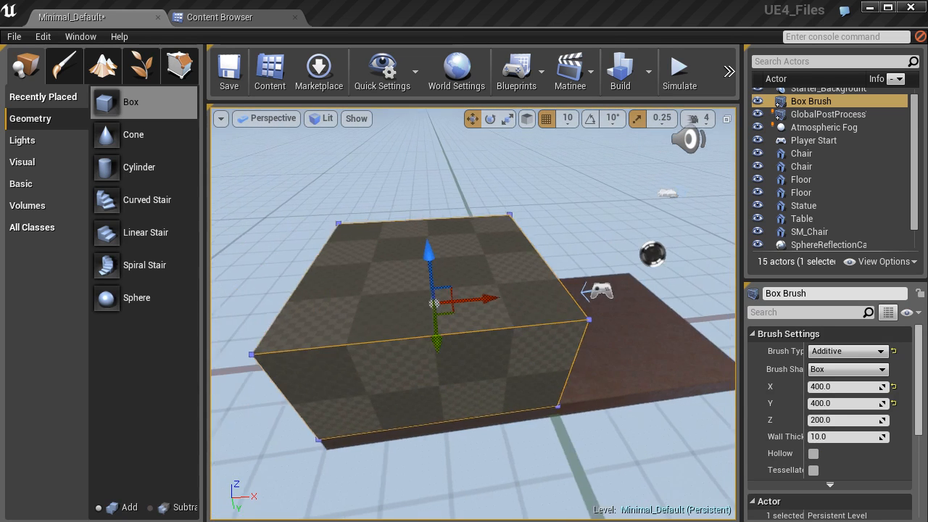
right_drag(348, 339, 339, 339)
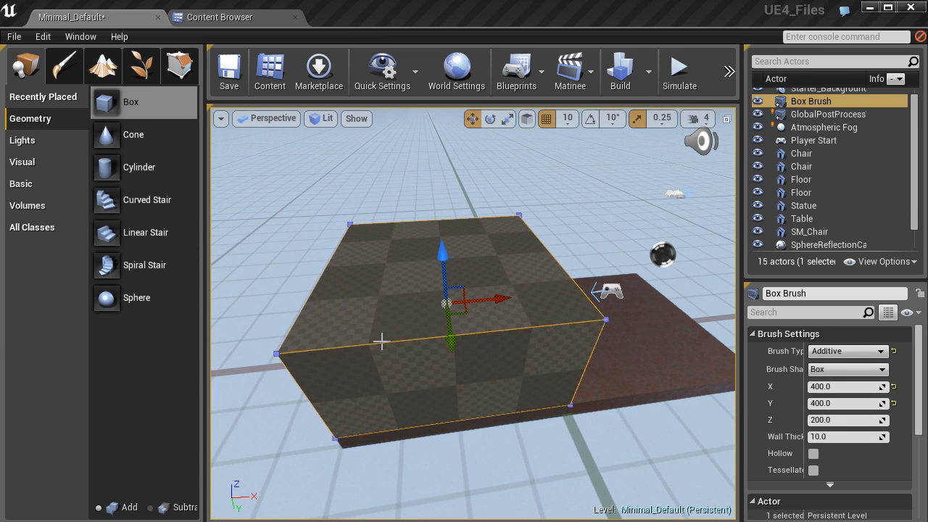
click(43, 37)
click(86, 161)
mouse_move(387, 278)
right_down()
mouse_move(384, 268)
mouse_move(428, 297)
mouse_move(460, 286)
mouse_move(394, 296)
right_up()
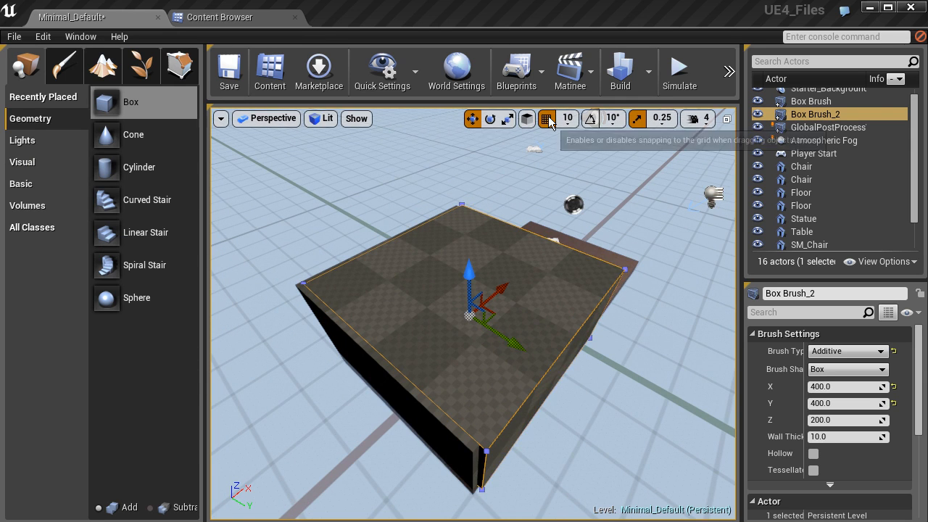
Move the duplicated box brush along Y and X until it lines up exactly with the original box
mouse_move(449, 319)
right_down()
mouse_move(471, 334)
mouse_move(391, 312)
mouse_move(421, 333)
mouse_move(359, 319)
right_up()
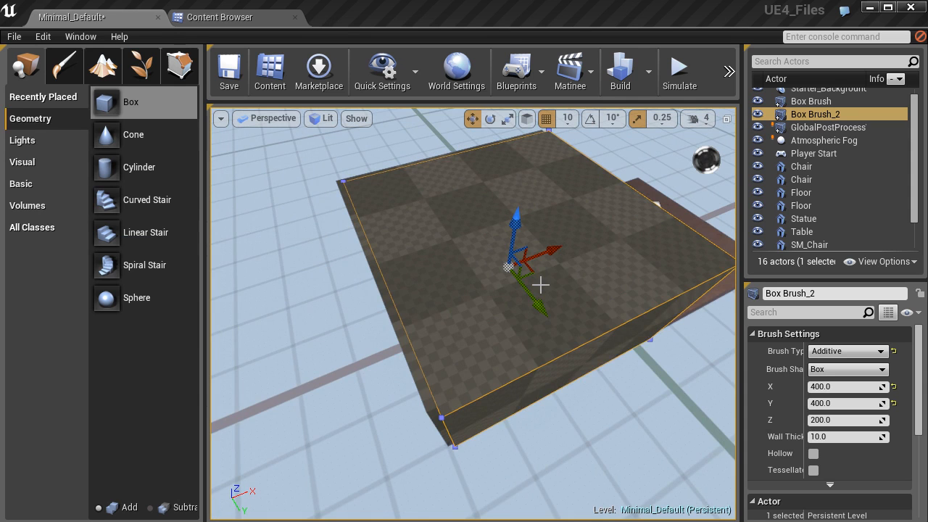
right_drag(534, 282, 387, 250)
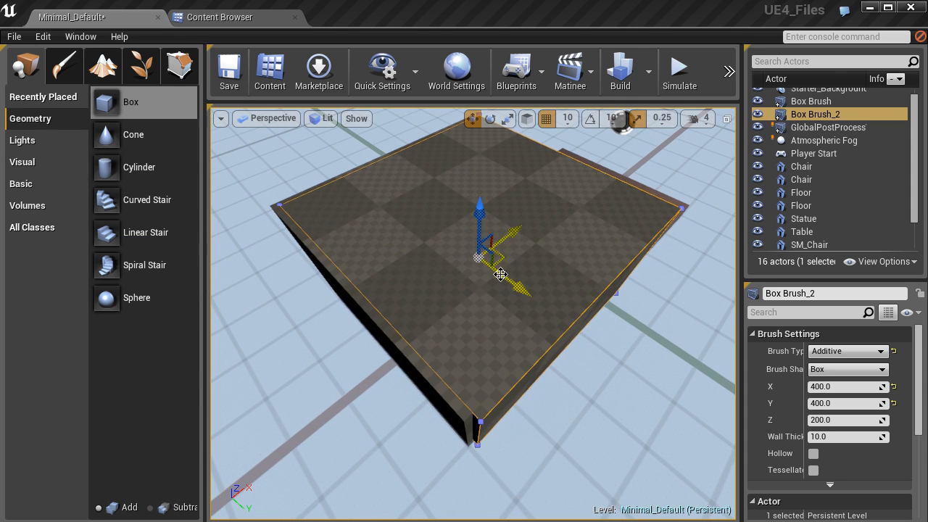
drag(520, 287, 520, 263)
drag(505, 230, 539, 236)
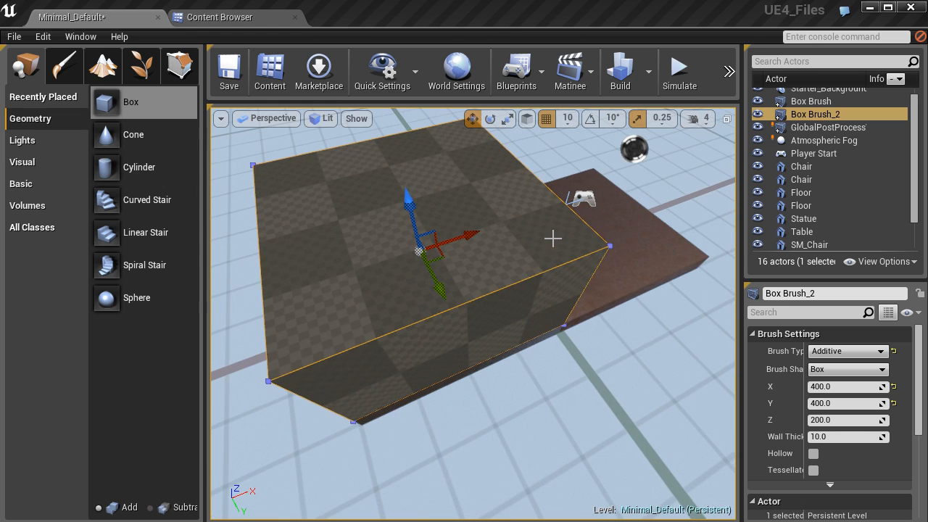
Set the duplicated box brush's X and Y sizes to 380
click(841, 386)
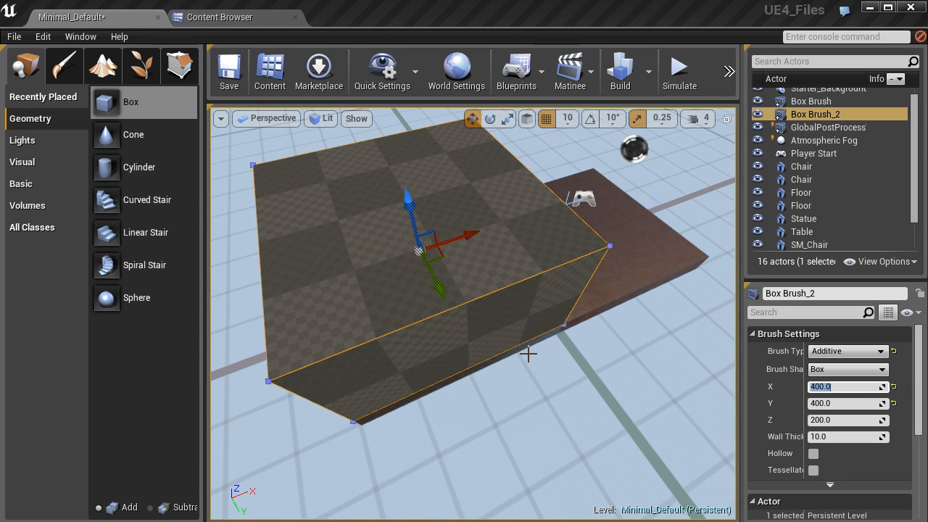
right_drag(464, 332, 554, 332)
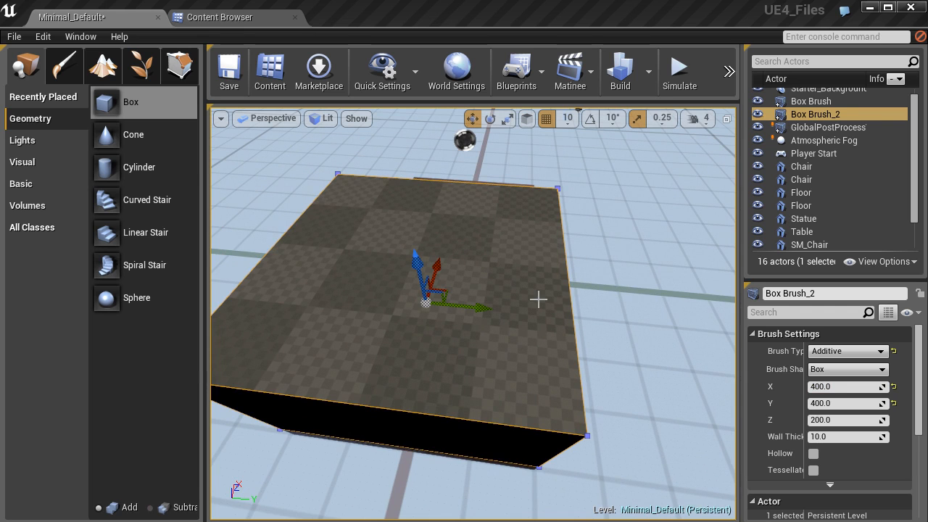
click(839, 387)
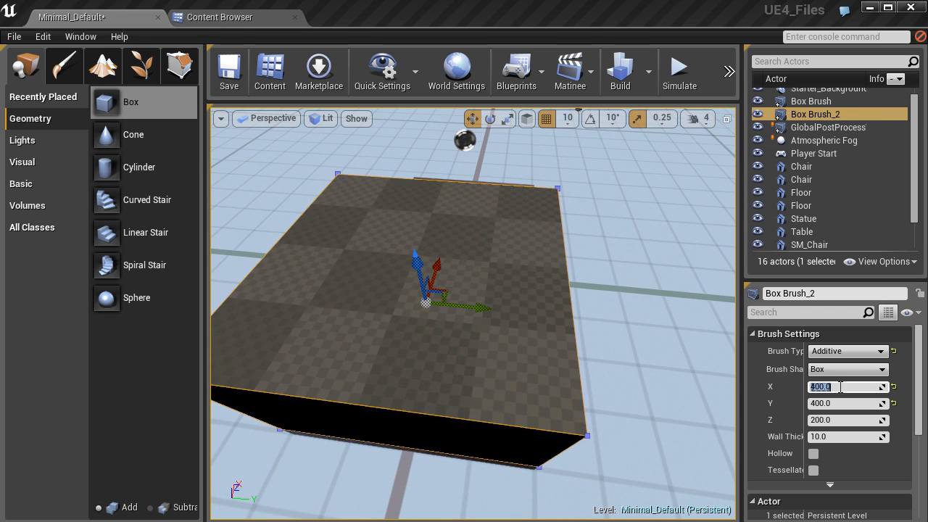
key(Return)
click(833, 404)
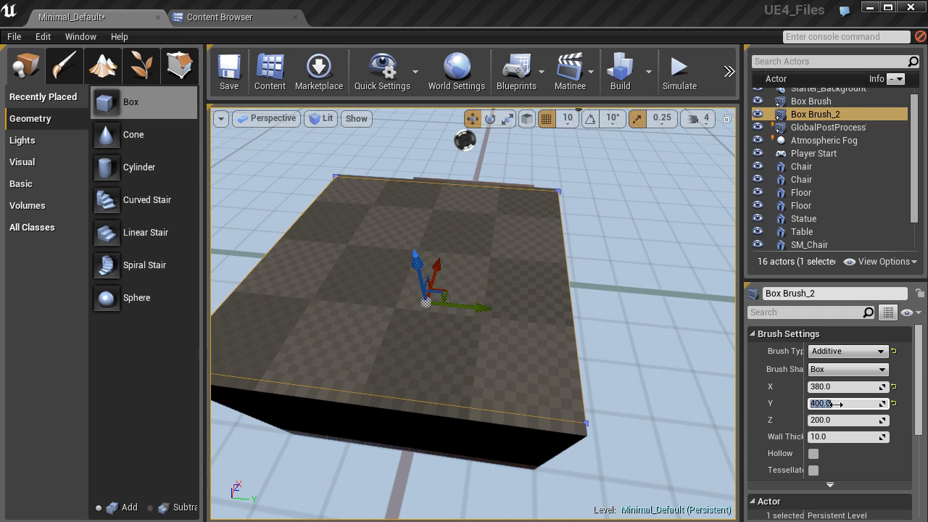
text(380)
key(Return)
Change the 380 by 380 box brush's Brush Type to Subtractive
right_drag(441, 292, 440, 292)
key(f)
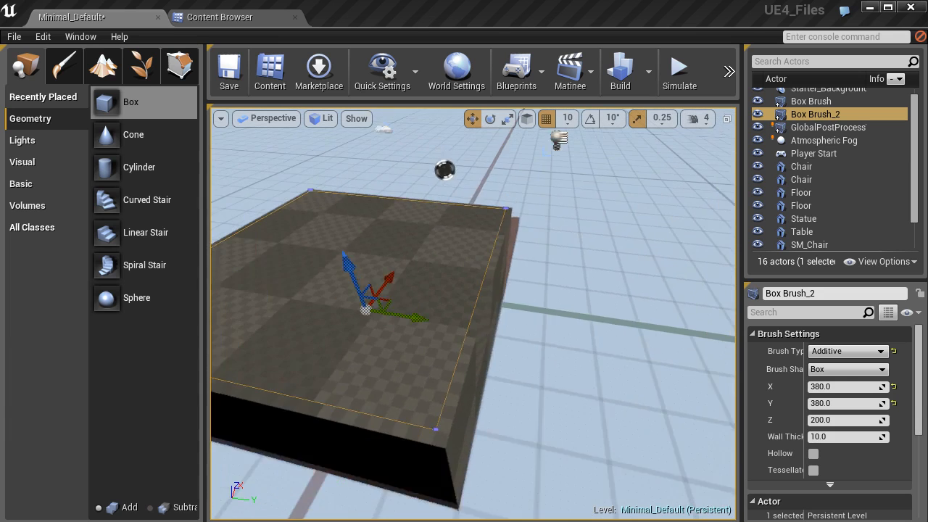
click(845, 351)
click(830, 378)
mouse_move(574, 348)
right_down()
mouse_move(602, 349)
mouse_move(523, 351)
mouse_move(568, 360)
mouse_move(565, 380)
mouse_move(538, 326)
mouse_move(564, 371)
mouse_move(559, 325)
mouse_move(532, 322)
right_up()
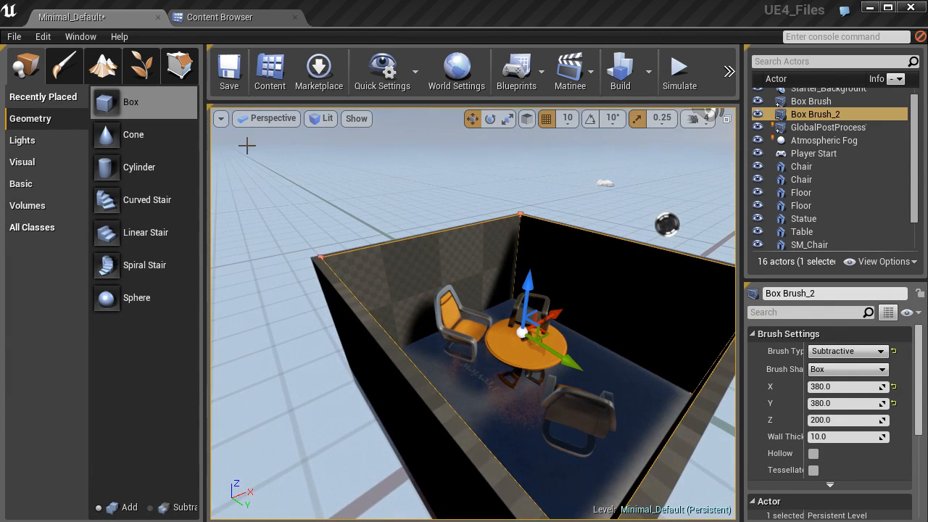
Compare the wall and ceiling edges of the two box brushes in the Side view, and reselect the subtractive one
click(259, 119)
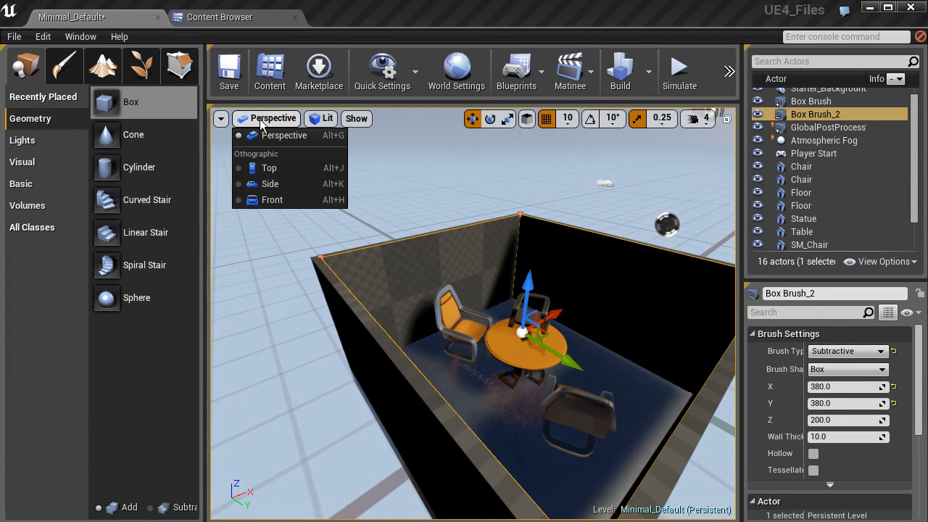
click(273, 185)
key(f)
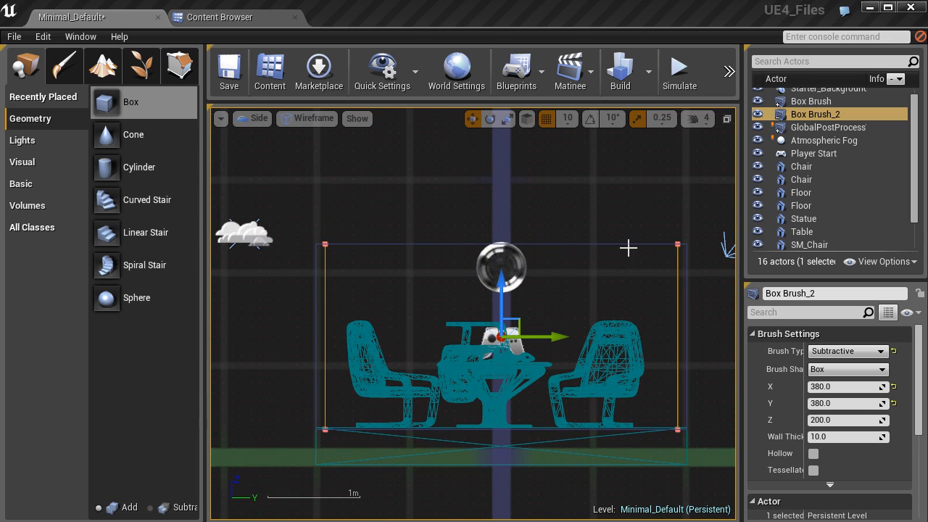
click(645, 225)
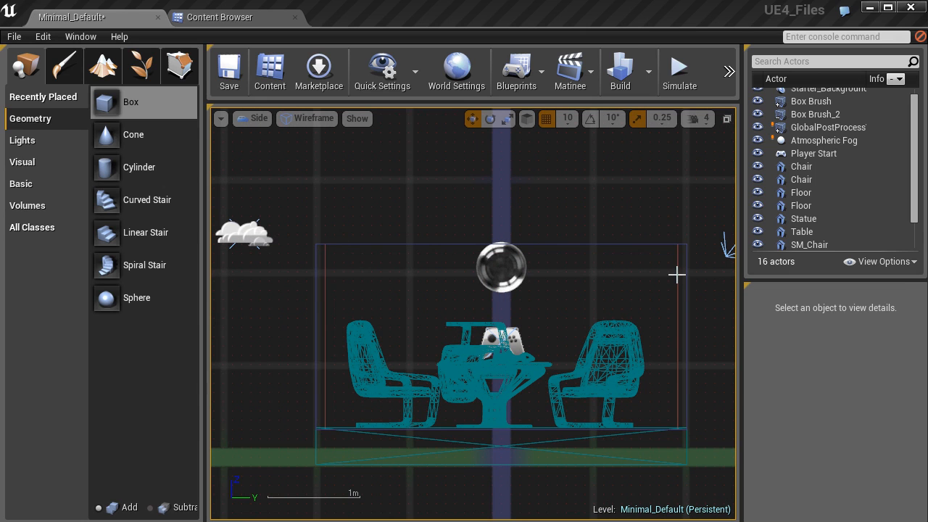
right_drag(605, 265, 631, 191)
scroll(638, 226, up, 2)
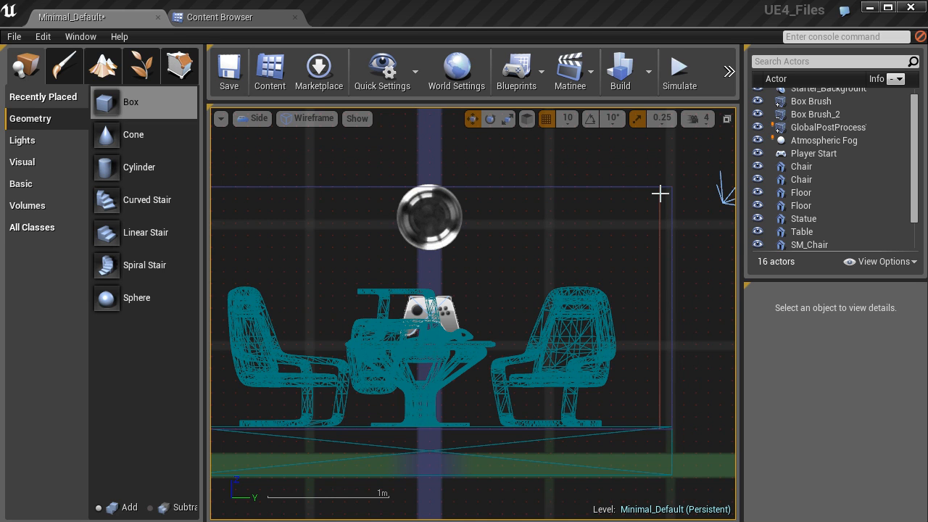
right_drag(441, 178, 388, 198)
right_drag(506, 201, 611, 200)
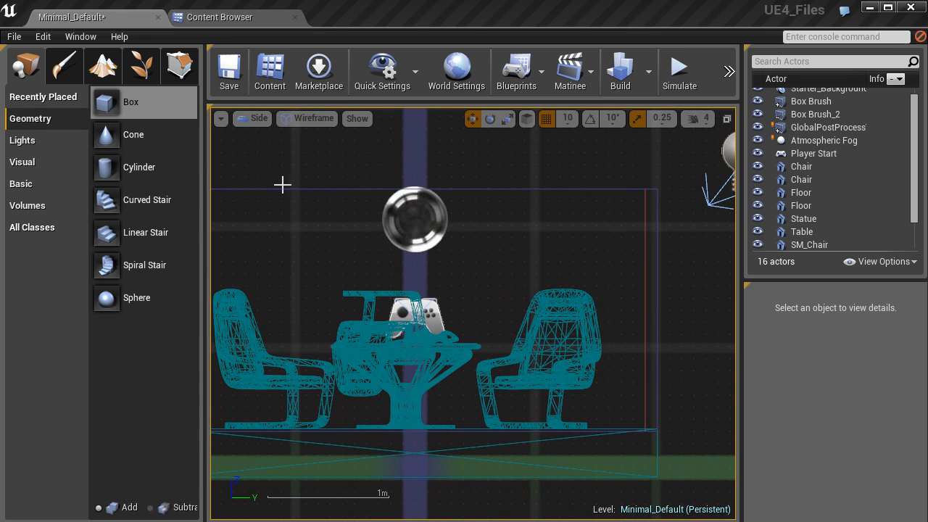
right_drag(286, 185, 360, 195)
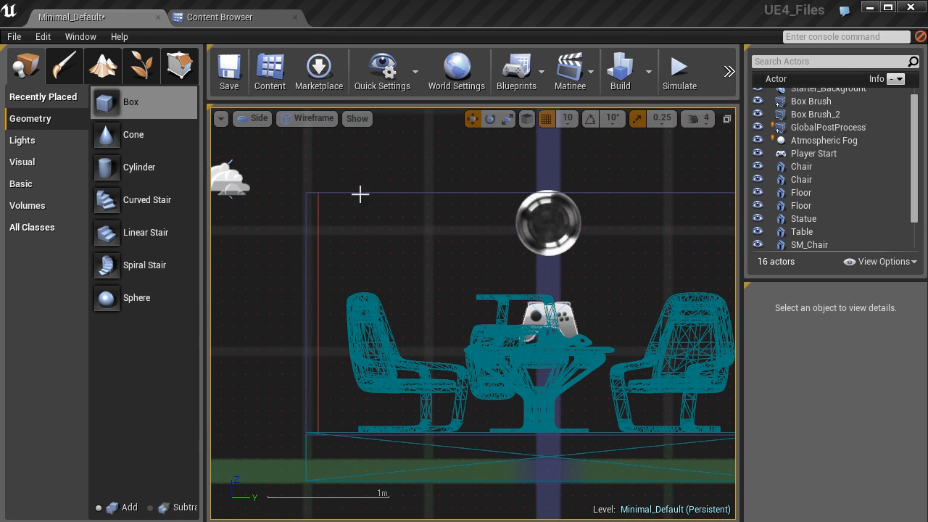
click(319, 213)
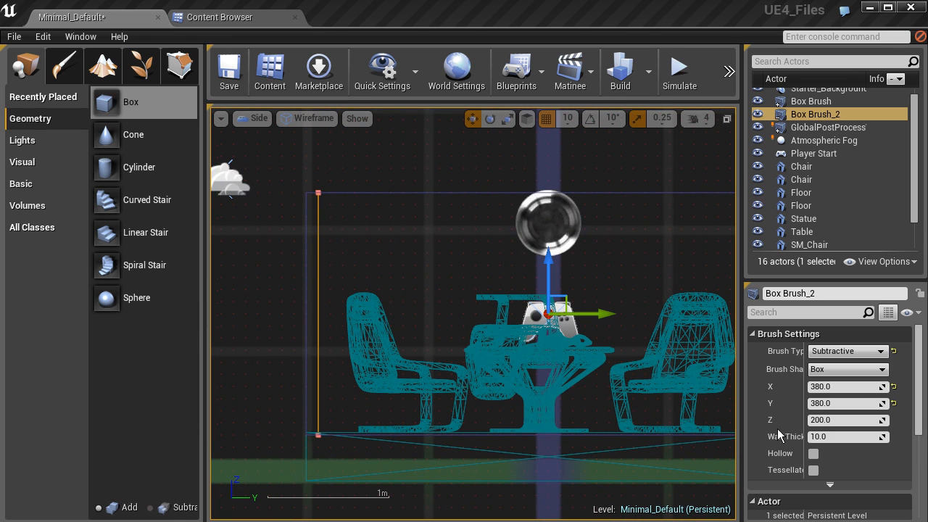
Try a Z size of 180 on the subtractive box brush, and undo the change
click(835, 421)
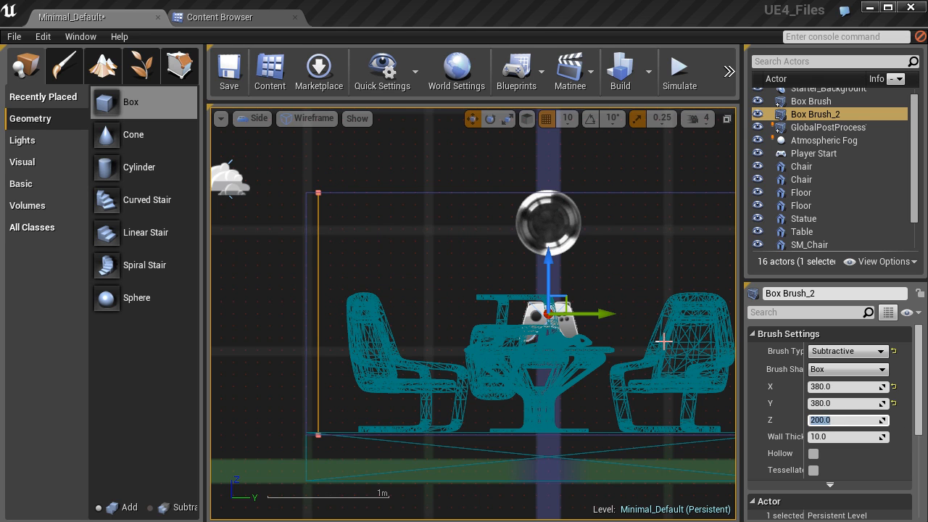
text(180)
key(Return)
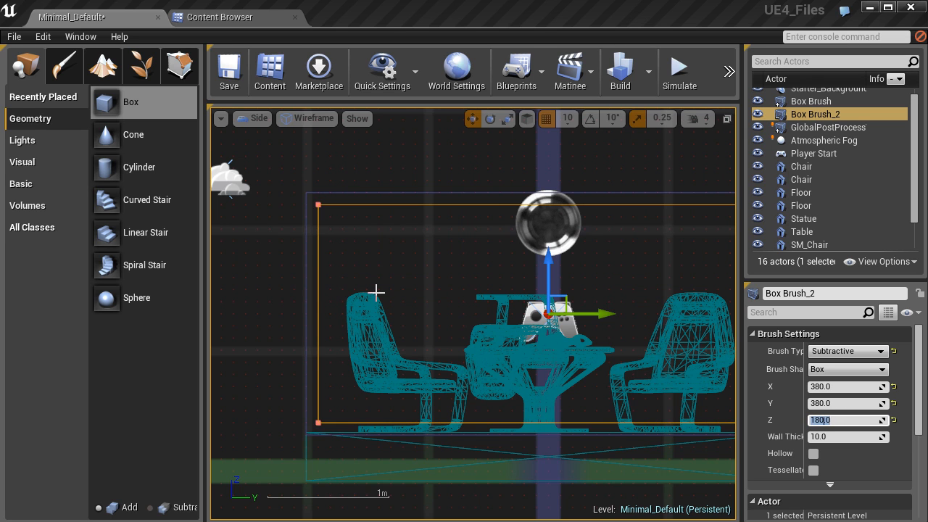
scroll(403, 288, up, 1)
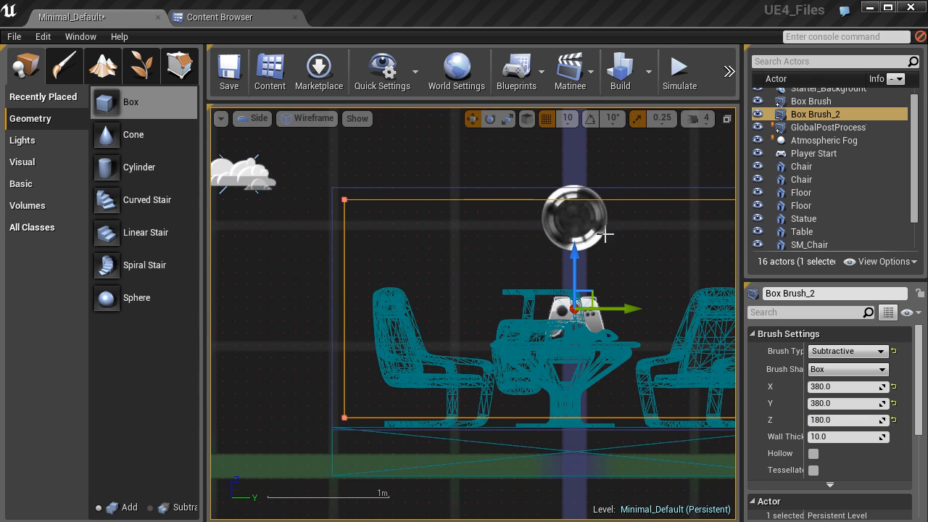
key(f)
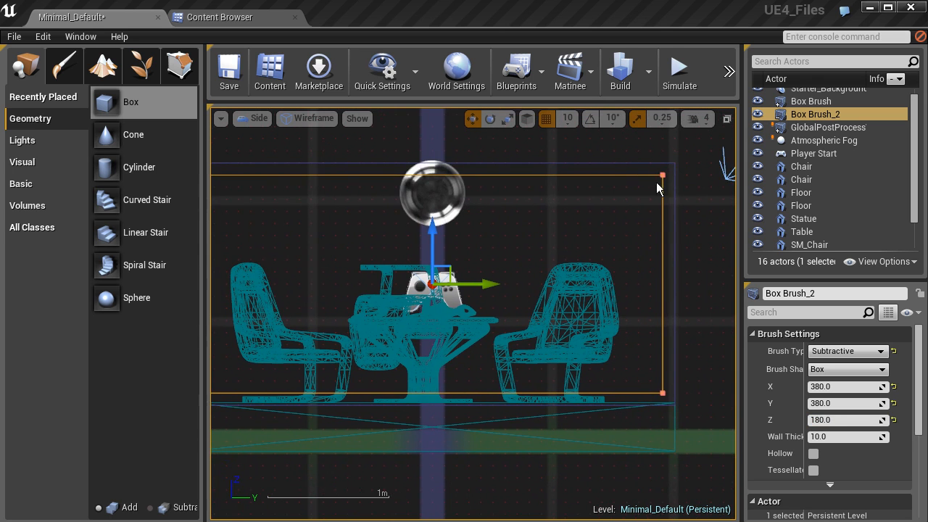
right_drag(516, 297, 605, 292)
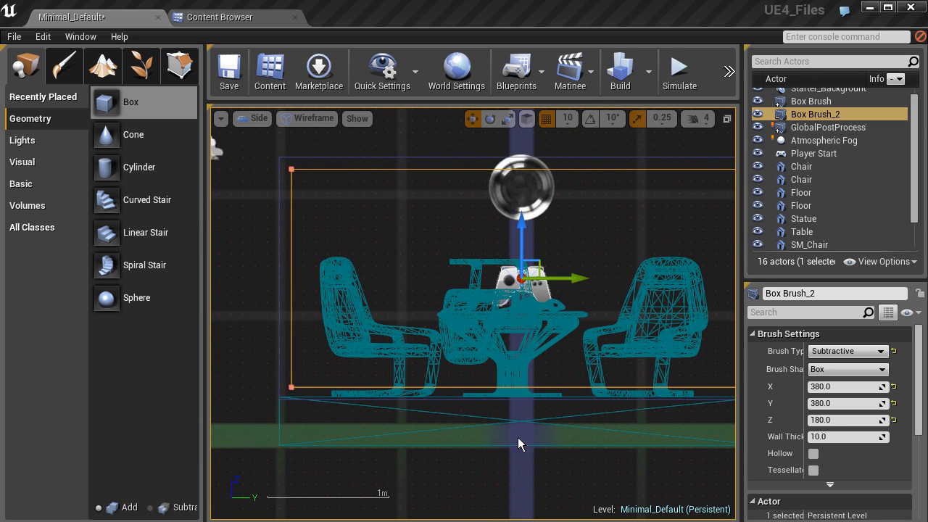
right_drag(523, 421, 407, 419)
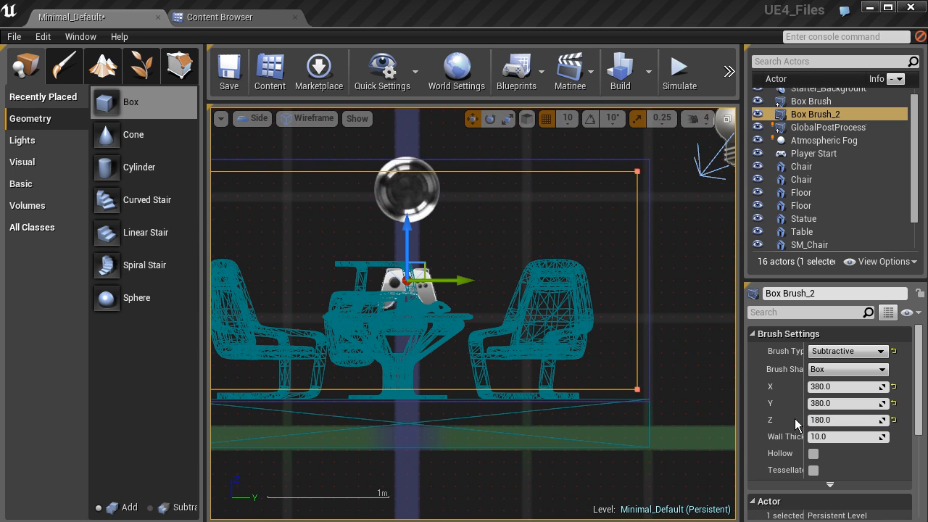
key(ctrl+z)
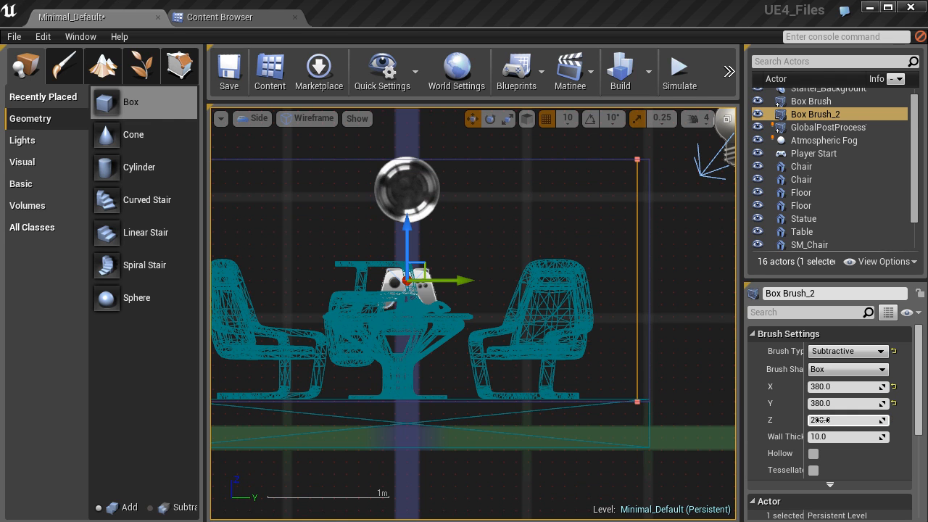
In Geometry Editing mode, select the subtractive brush's top vertices and lower them by about 10 units along Z
right_drag(519, 281, 638, 297)
right_drag(680, 197, 652, 162)
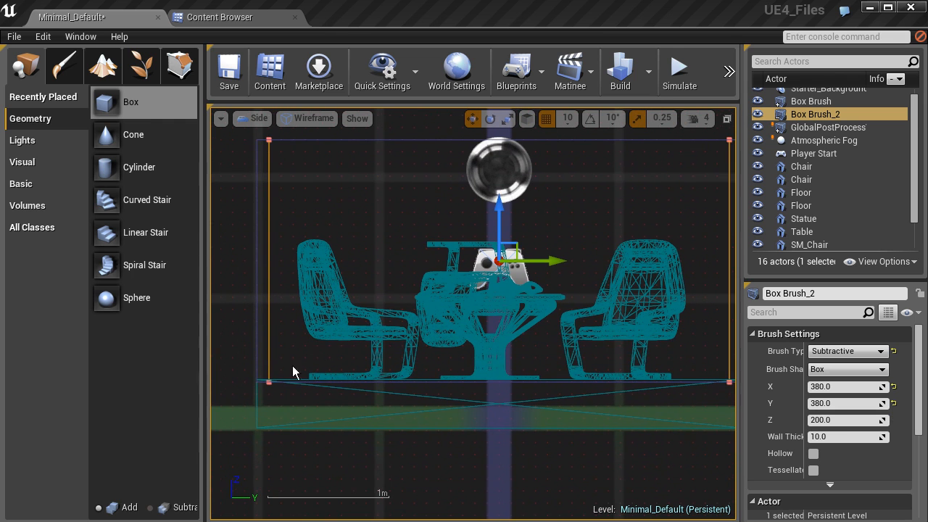
mouse_move(564, 311)
right_down()
mouse_move(506, 372)
mouse_move(519, 379)
mouse_move(527, 373)
mouse_move(519, 370)
right_up()
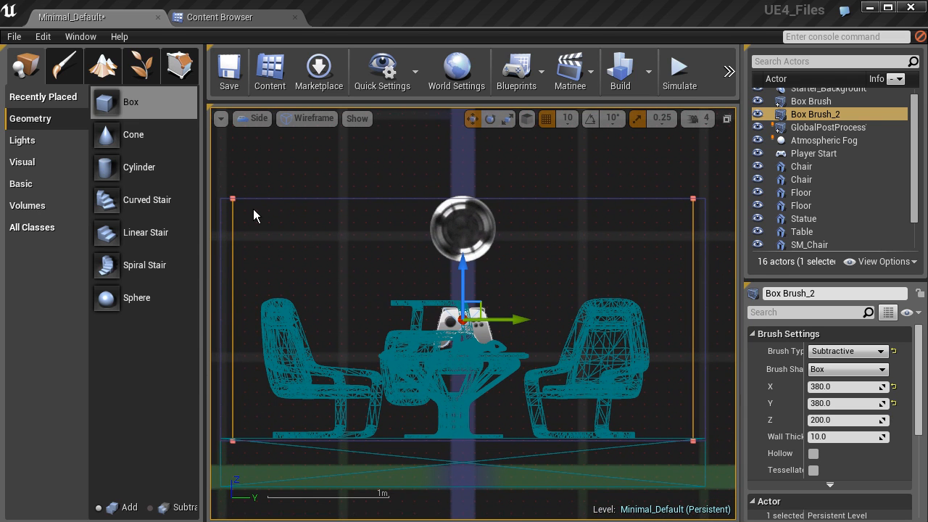
click(178, 69)
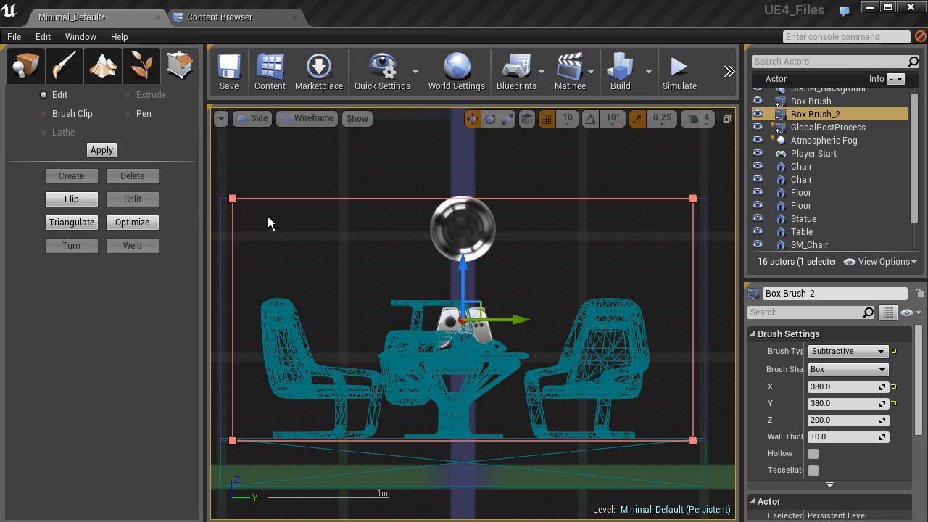
mouse_move(221, 154)
mouse_down()
mouse_move(327, 219)
mouse_move(715, 224)
mouse_up()
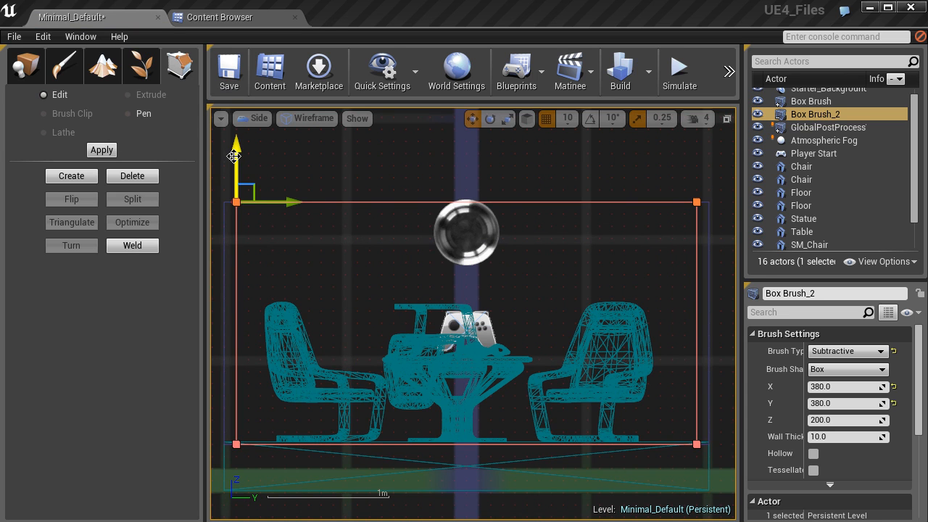
drag(234, 158, 233, 169)
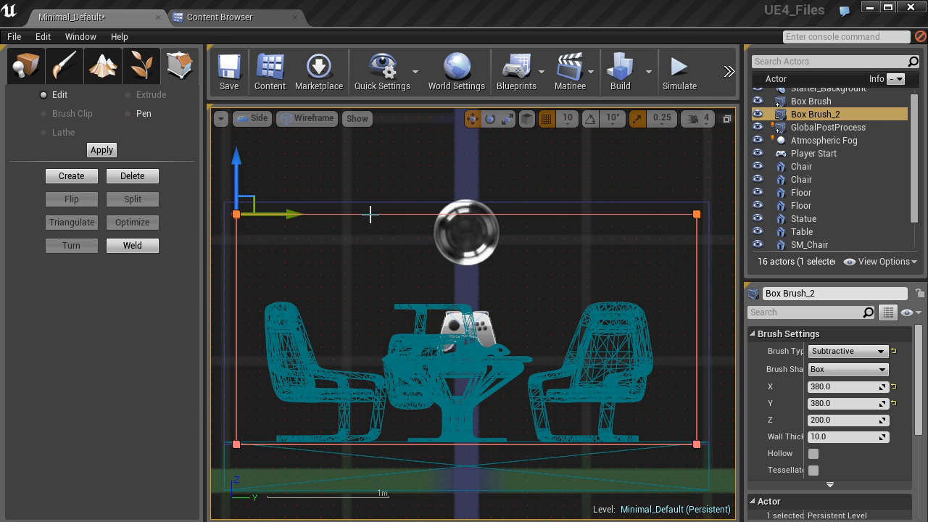
Return to the Perspective view and inspect the enclosed room from inside and from several sides outside
click(248, 119)
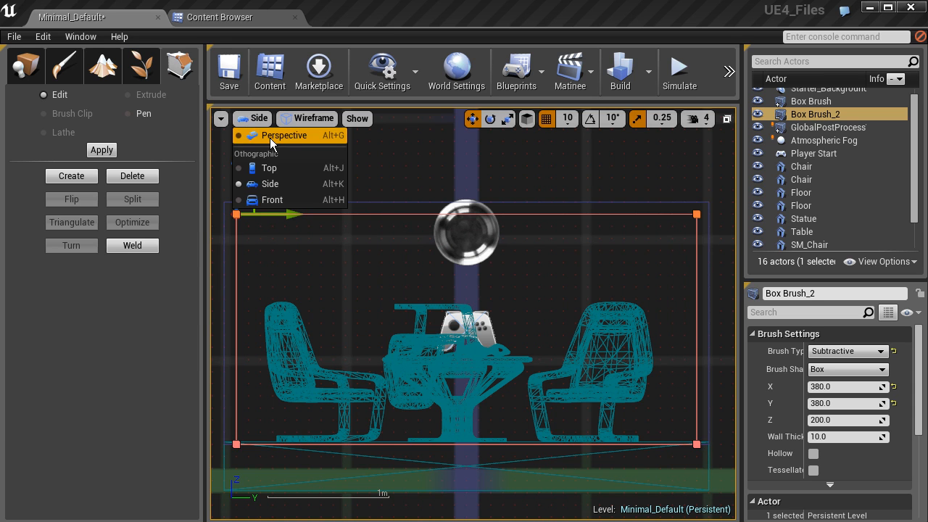
click(269, 138)
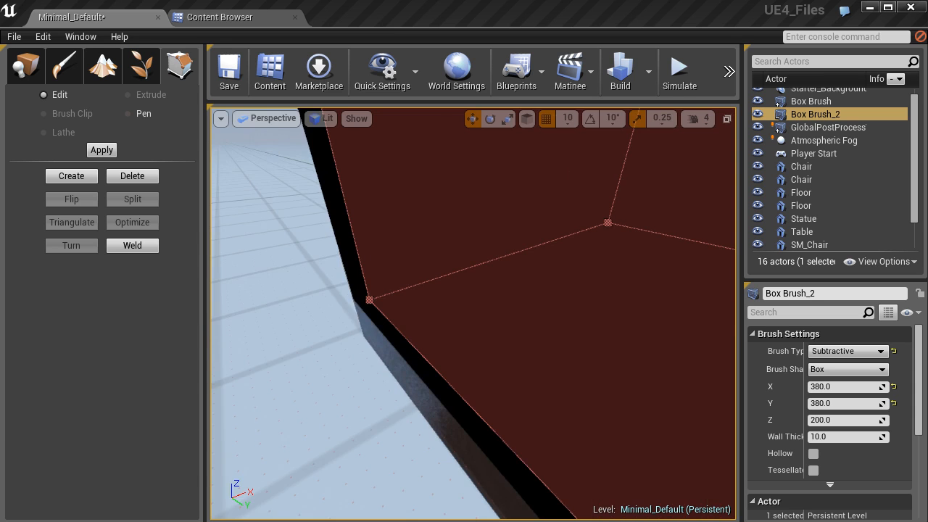
mouse_move(506, 190)
right_down()
mouse_move(495, 171)
mouse_move(506, 190)
right_up()
key(w)
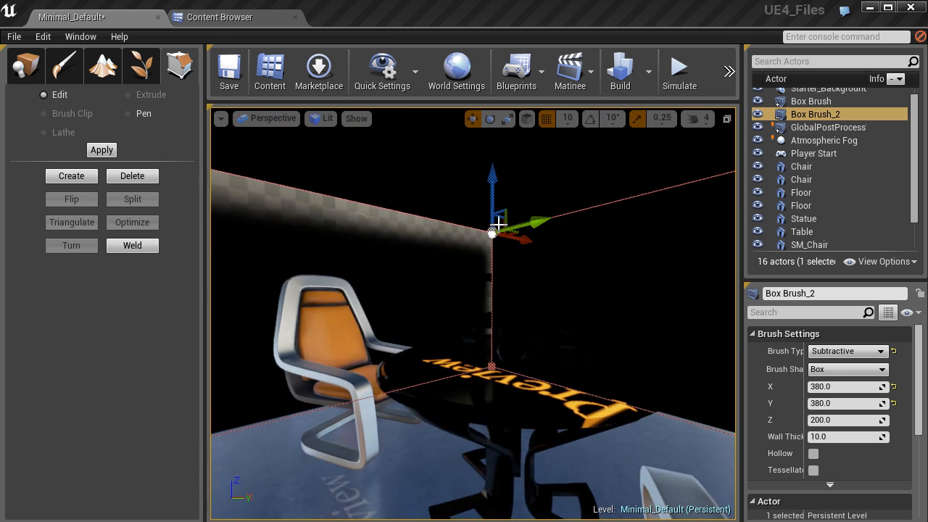
mouse_move(404, 409)
right_down()
mouse_move(371, 410)
mouse_move(348, 387)
mouse_move(403, 409)
mouse_move(464, 413)
mouse_move(428, 406)
mouse_move(493, 395)
mouse_move(411, 385)
mouse_move(437, 428)
mouse_move(421, 406)
right_up()
key(w)
key(s)
key(w)
key(s)
key(d)
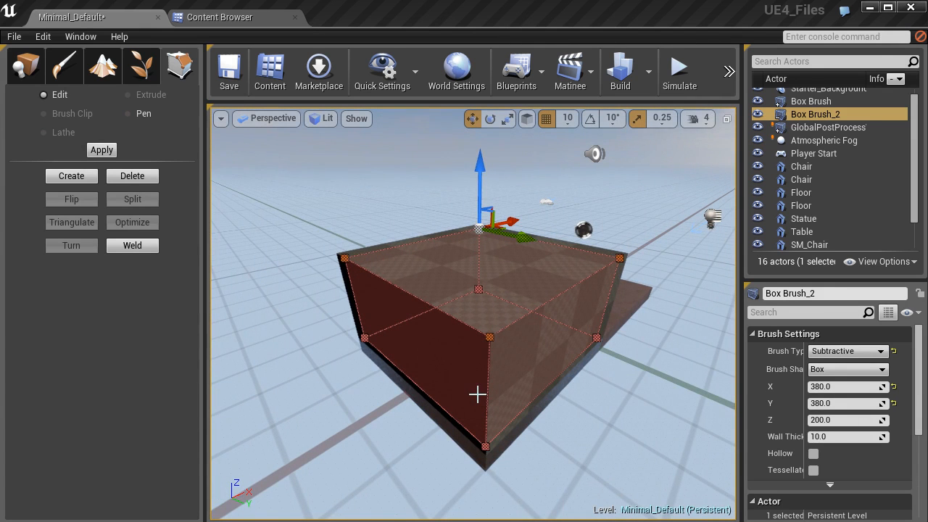
key(w)
right_drag(483, 378, 473, 383)
key(w)
key(s)
key(s)
key(w)
key(s)
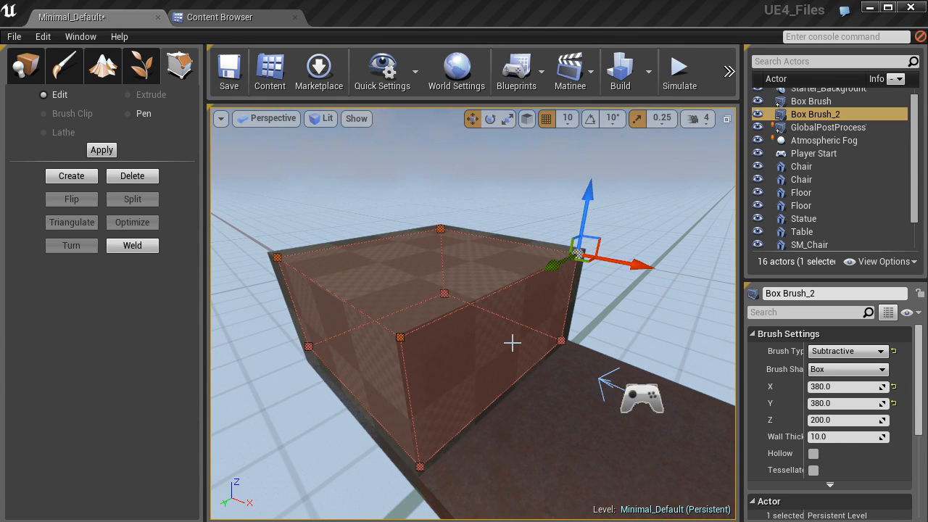
Duplicate the subtractive box brush and set the copy's size to X 10 and Y 200
key(ctrl+w)
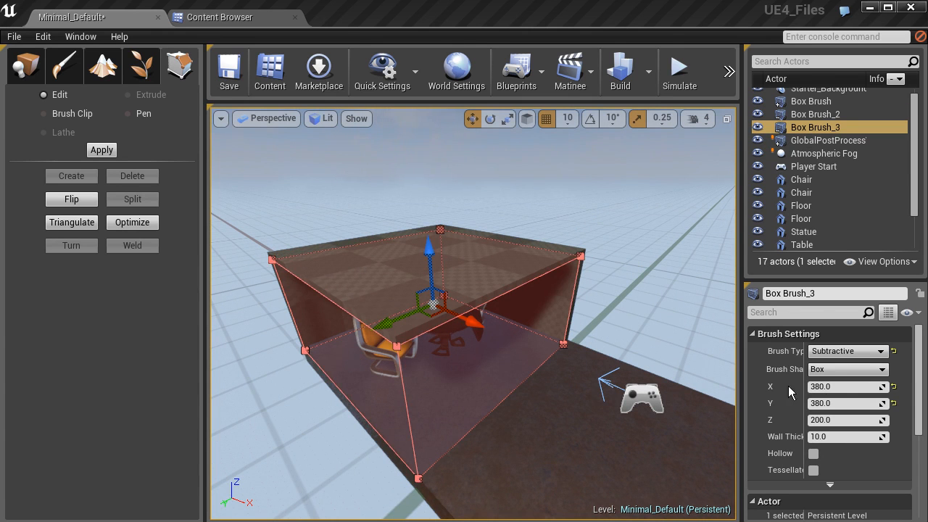
click(826, 386)
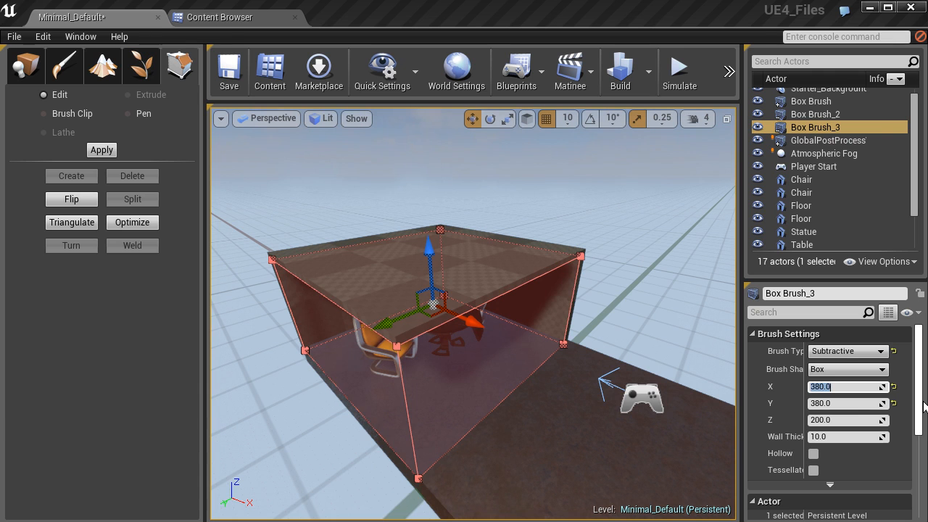
text(10)
key(Return)
click(837, 403)
text(20)
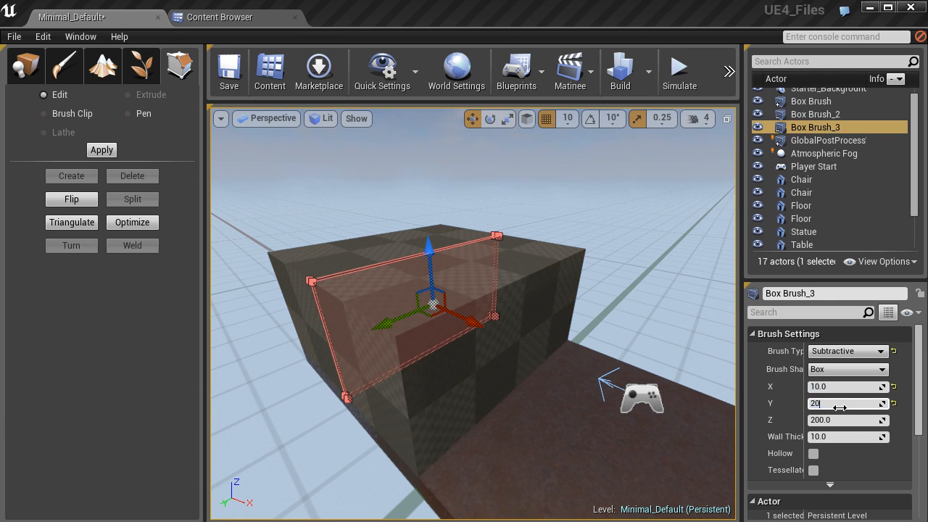
text(0)
key(Return)
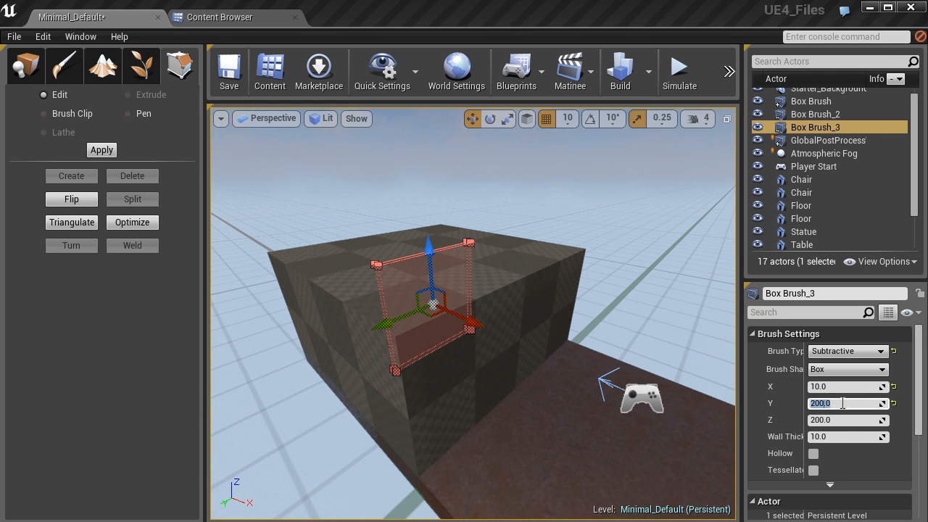
click(834, 419)
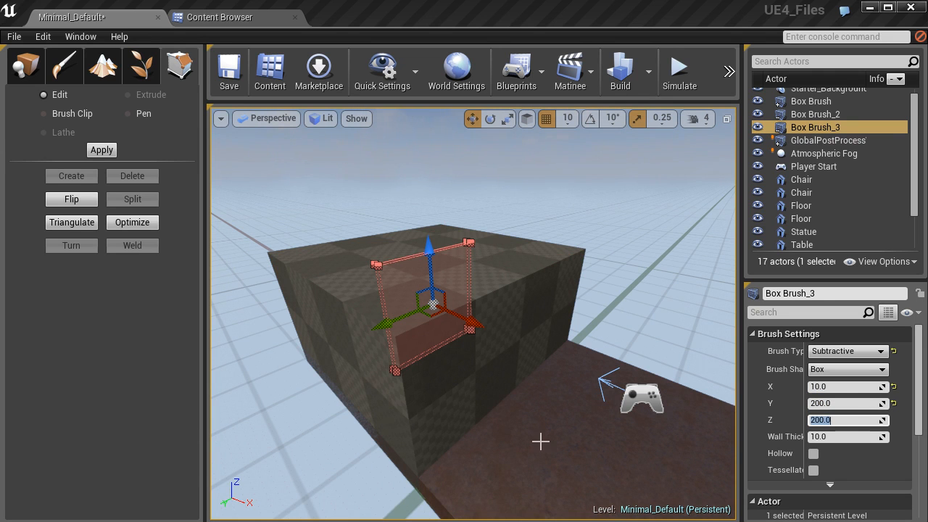
Move the thin subtractive brush along X to the room's front wall, shifting it the last 20 units in the Top view
drag(466, 320, 555, 367)
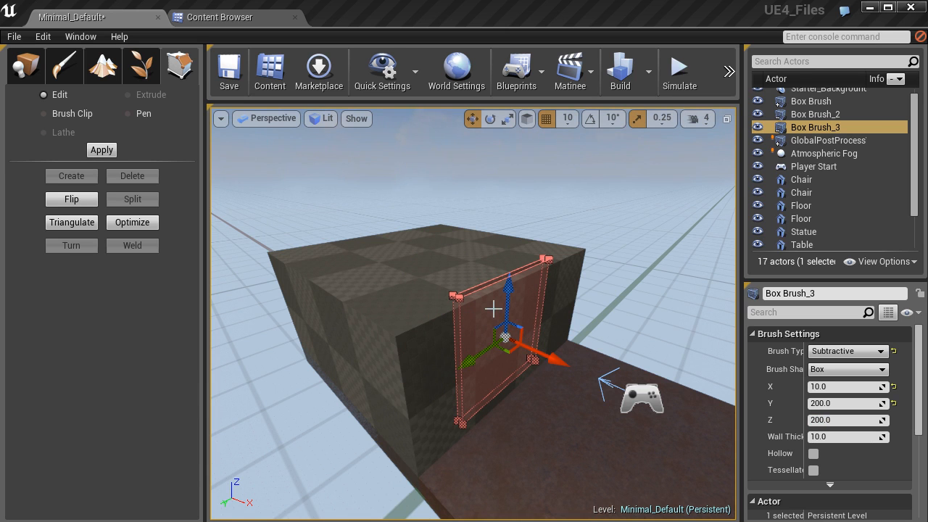
click(264, 120)
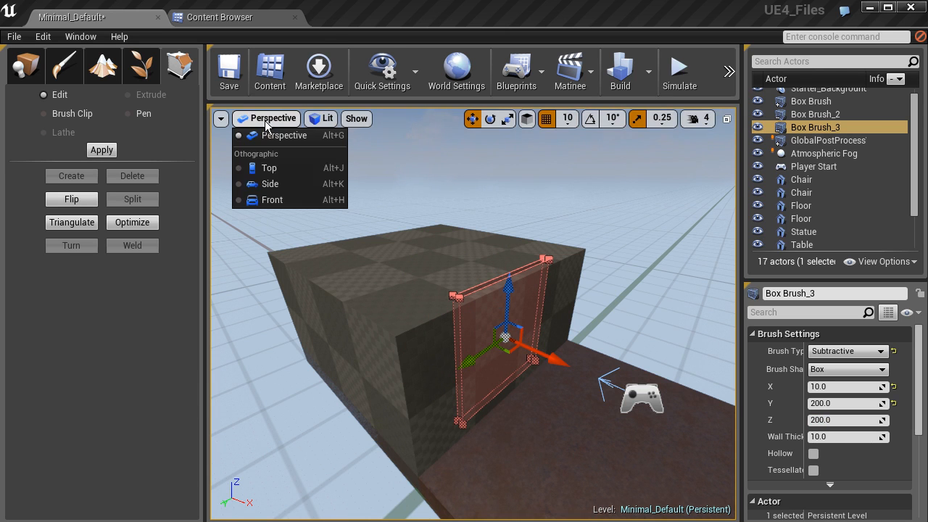
click(268, 169)
right_drag(334, 267, 425, 324)
key(f)
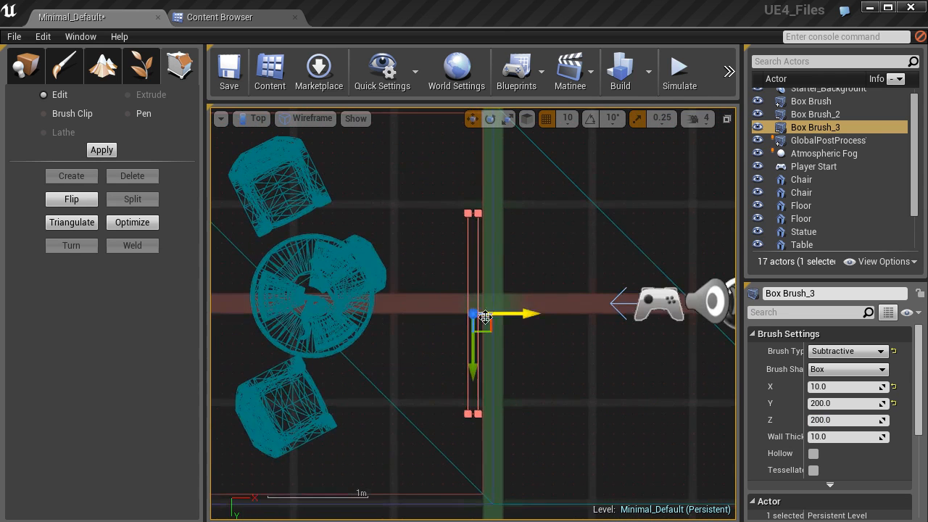
scroll(503, 307, up, 2)
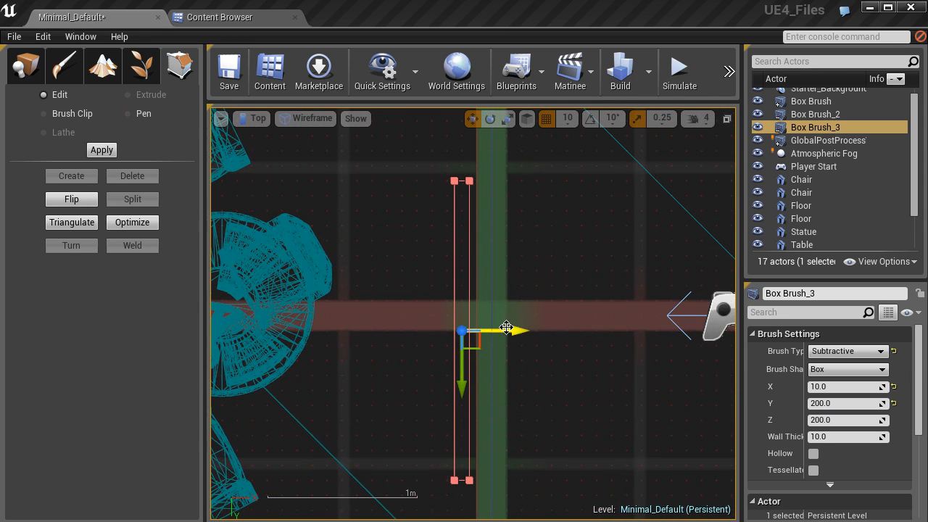
drag(526, 330, 541, 329)
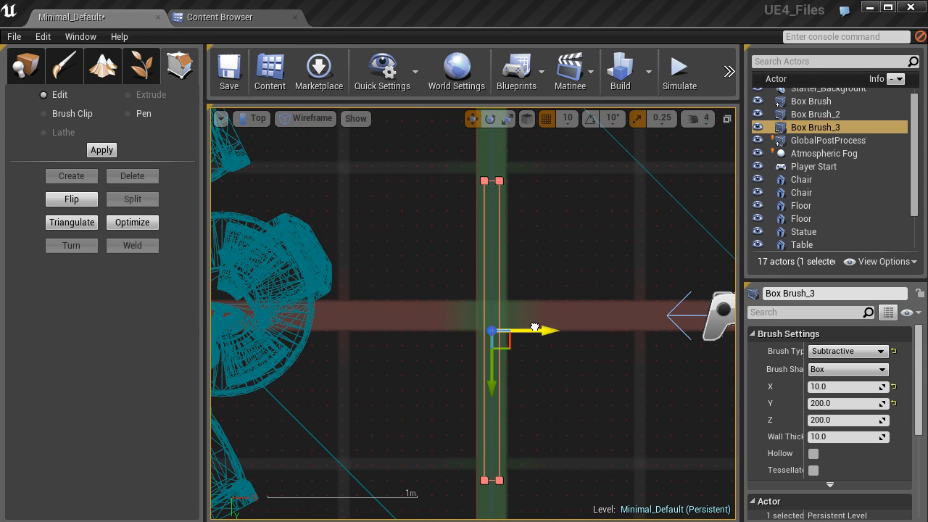
Set the position grid snap to 5 and align the thin brush with the wall's thickness along X, centering it on the wall along Y
mouse_move(473, 321)
right_down()
mouse_move(474, 265)
mouse_move(469, 332)
right_up()
scroll(469, 240, up, 2)
scroll(500, 171, up, 1)
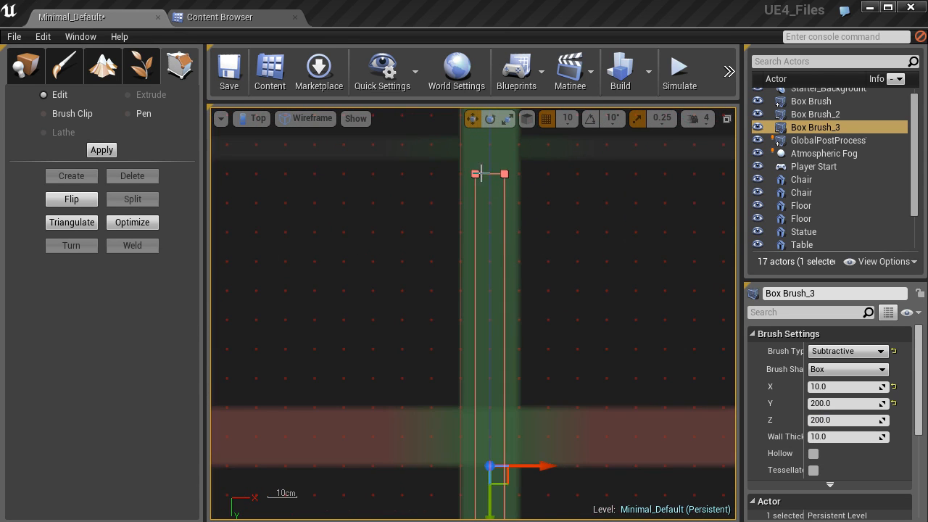
right_drag(484, 456, 486, 363)
right_drag(481, 303, 520, 361)
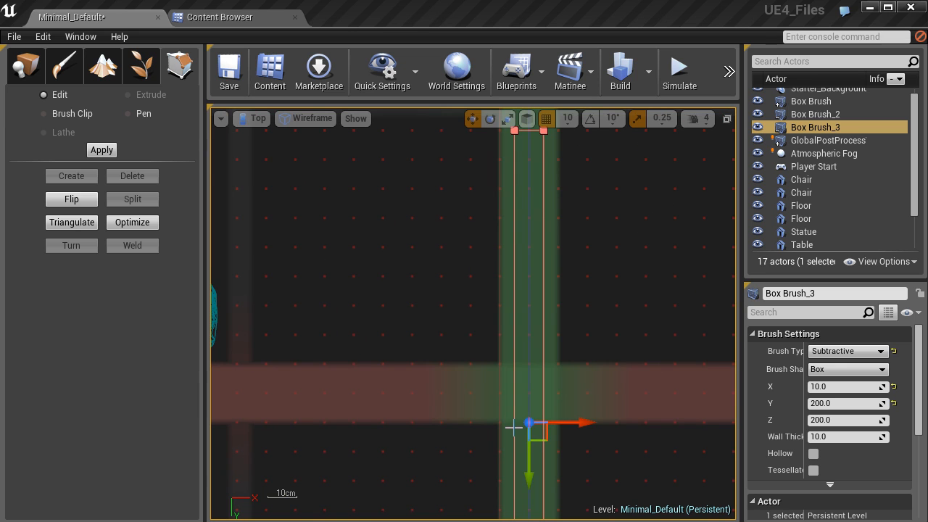
click(566, 119)
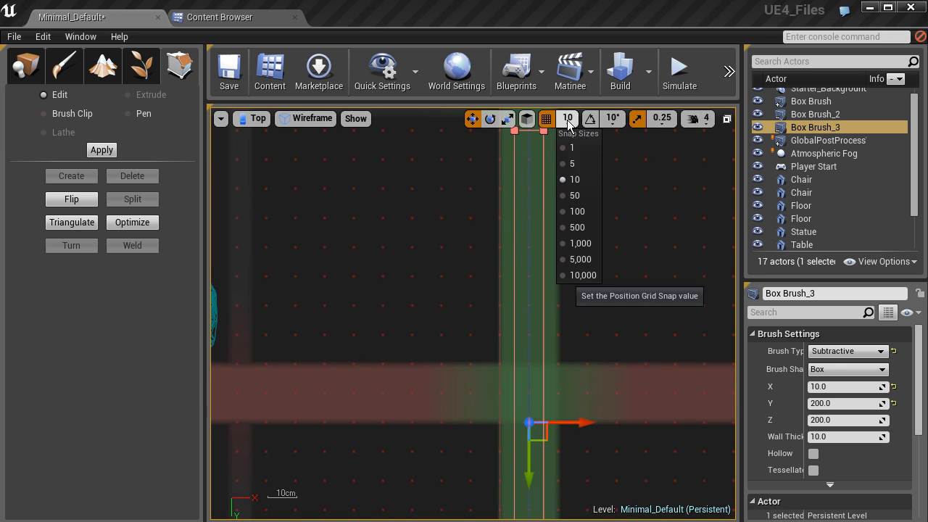
click(570, 163)
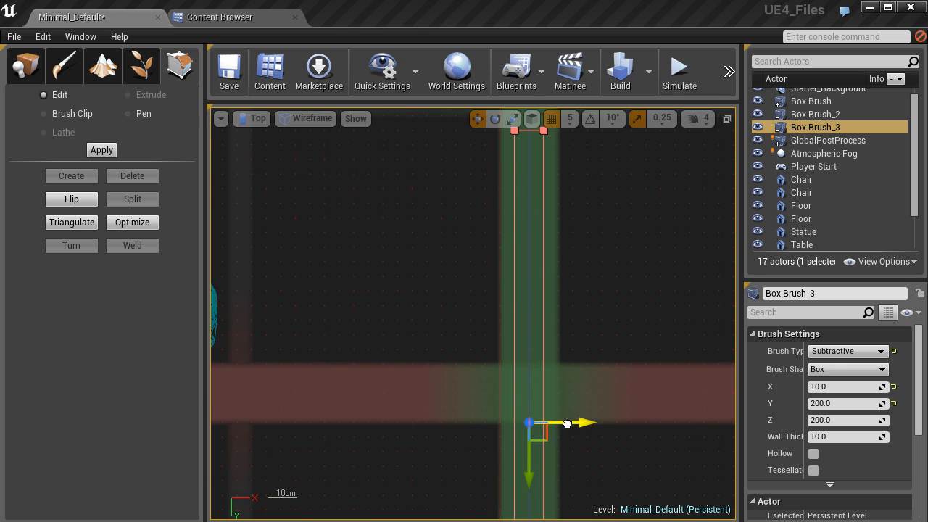
drag(570, 422, 556, 423)
mouse_move(499, 239)
right_down()
mouse_move(489, 372)
mouse_move(485, 242)
right_up()
drag(498, 472, 499, 453)
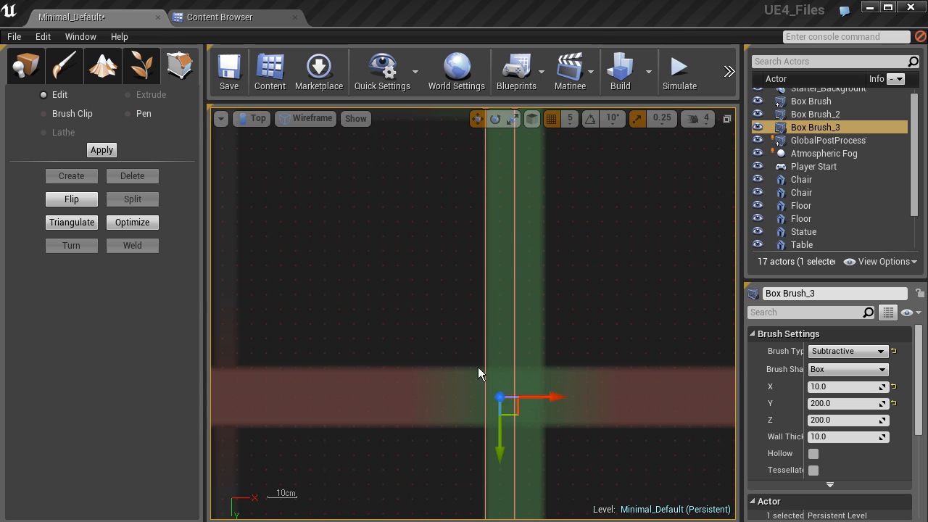
Return to the Perspective view, lower the opening's brush along Z to leave more wall above it, and deselect the brush
scroll(495, 386, down, 6)
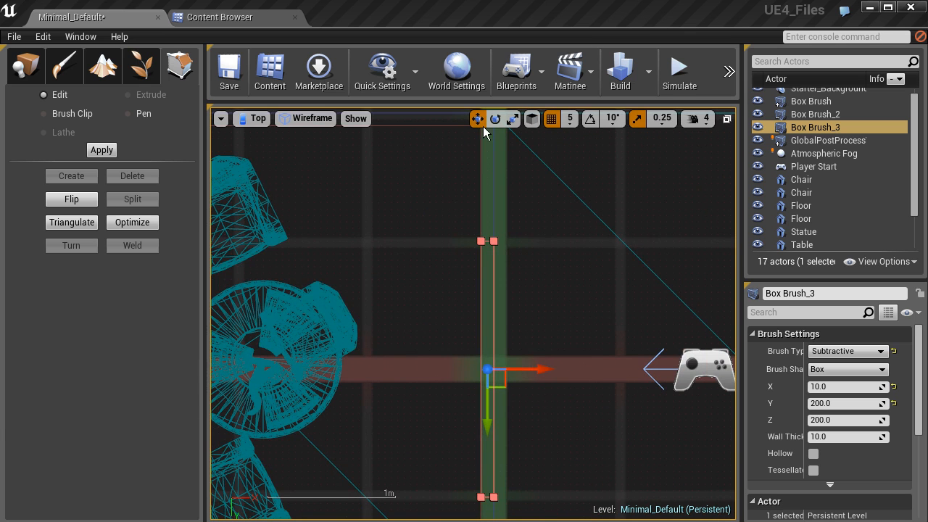
click(263, 121)
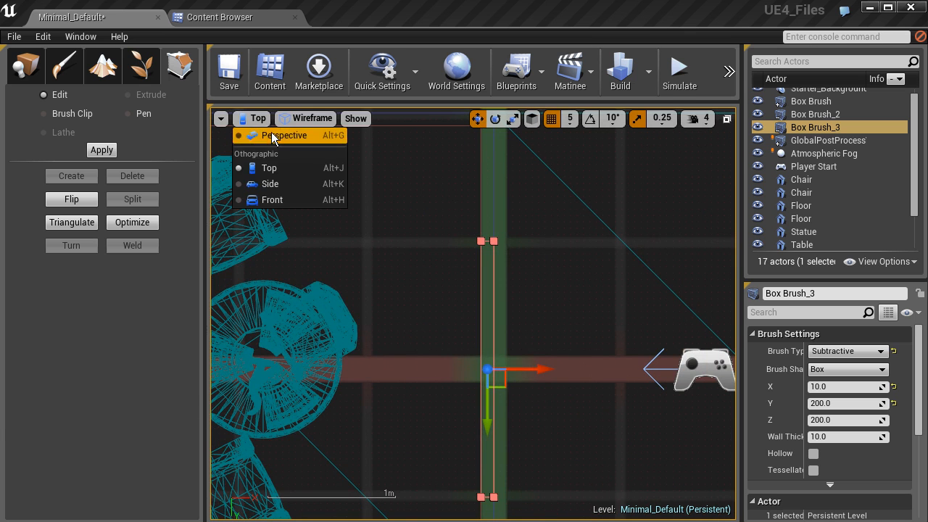
click(270, 136)
key(f)
mouse_move(472, 313)
right_down()
mouse_move(469, 326)
mouse_move(479, 313)
mouse_move(457, 318)
mouse_move(464, 294)
mouse_move(462, 329)
right_up()
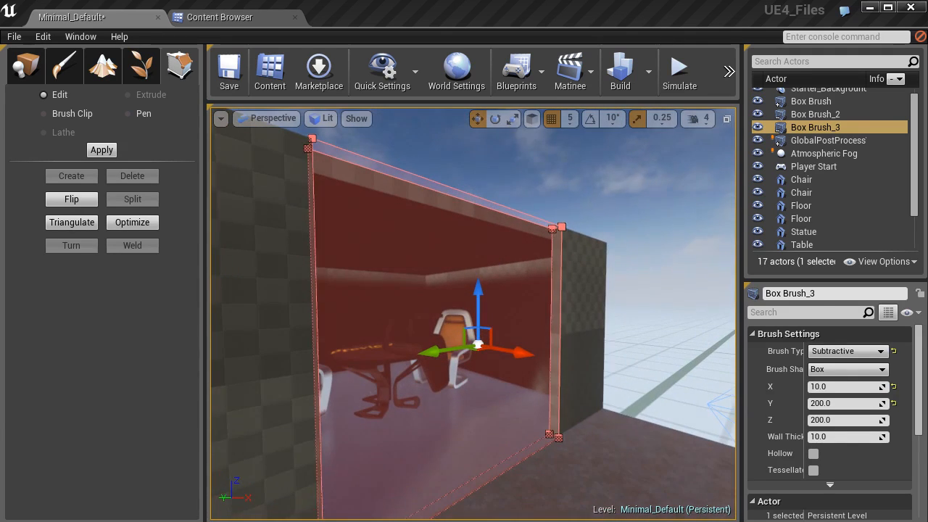
mouse_move(420, 205)
right_down()
mouse_move(340, 206)
mouse_move(389, 208)
right_up()
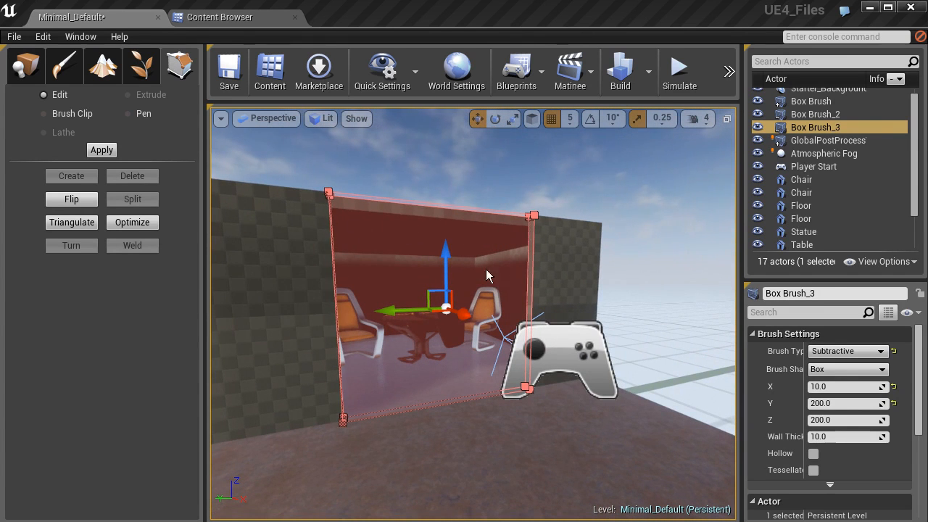
right_drag(388, 209, 388, 211)
drag(446, 252, 445, 289)
mouse_move(477, 299)
right_down()
mouse_move(442, 299)
mouse_move(507, 301)
mouse_move(435, 301)
mouse_move(487, 304)
mouse_move(484, 316)
mouse_move(471, 313)
mouse_move(487, 315)
mouse_move(474, 316)
mouse_move(483, 326)
right_up()
click(692, 160)
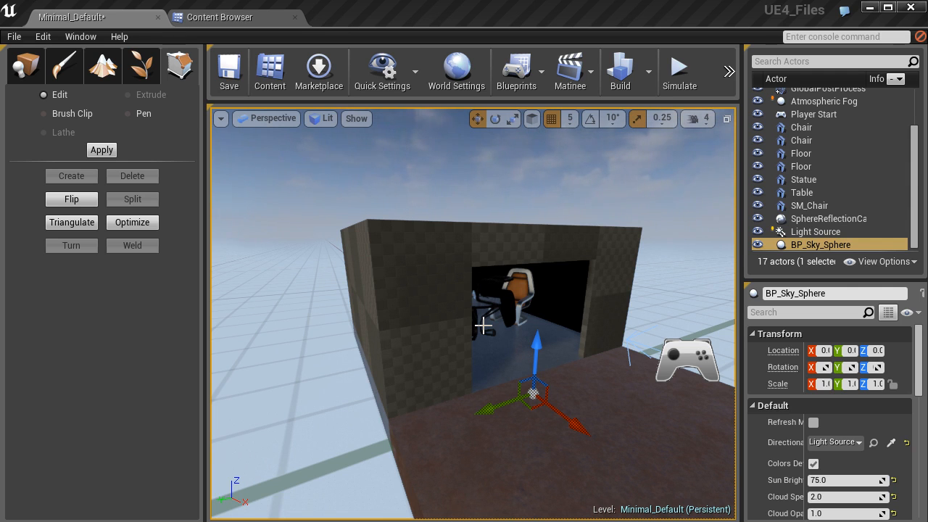
Switch to the Content Browser
click(230, 17)
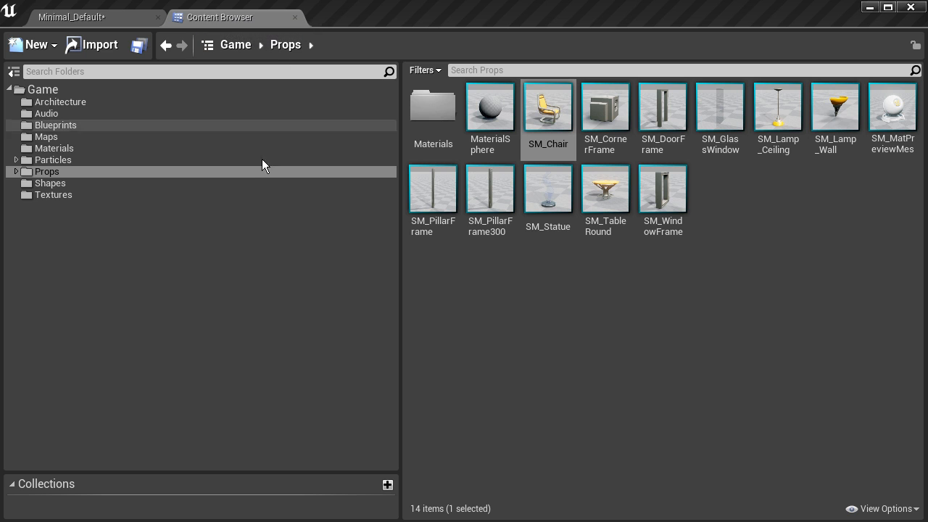